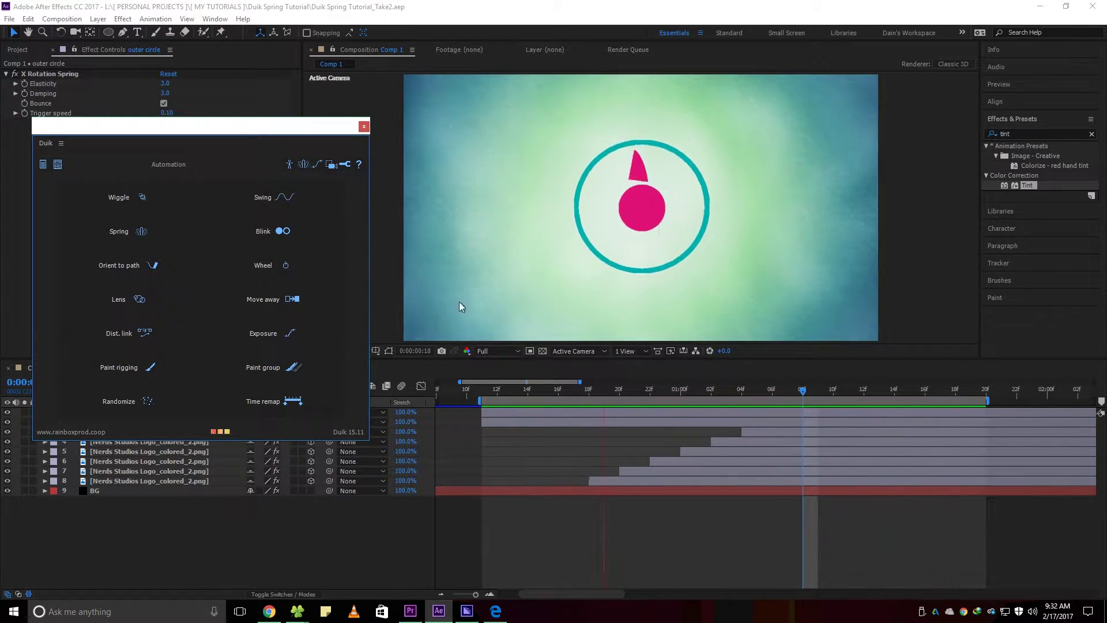
Step: Close the floating Duik panel and switch to Microsoft Edge to inspect the Rainbox site address, rainboxprod.coop/en
click(364, 126)
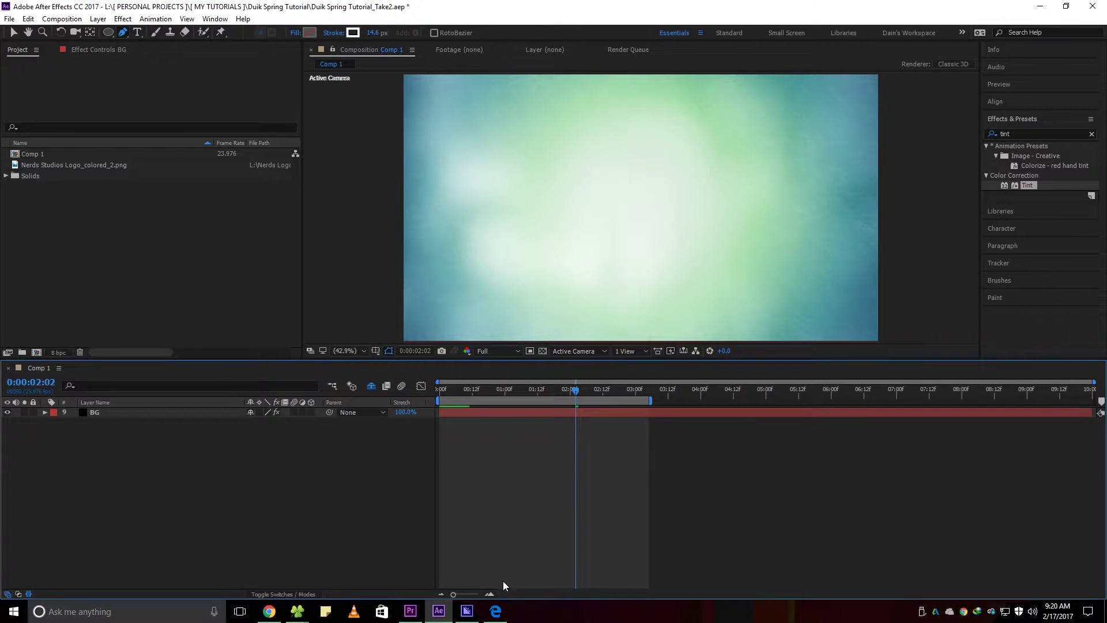
click(496, 612)
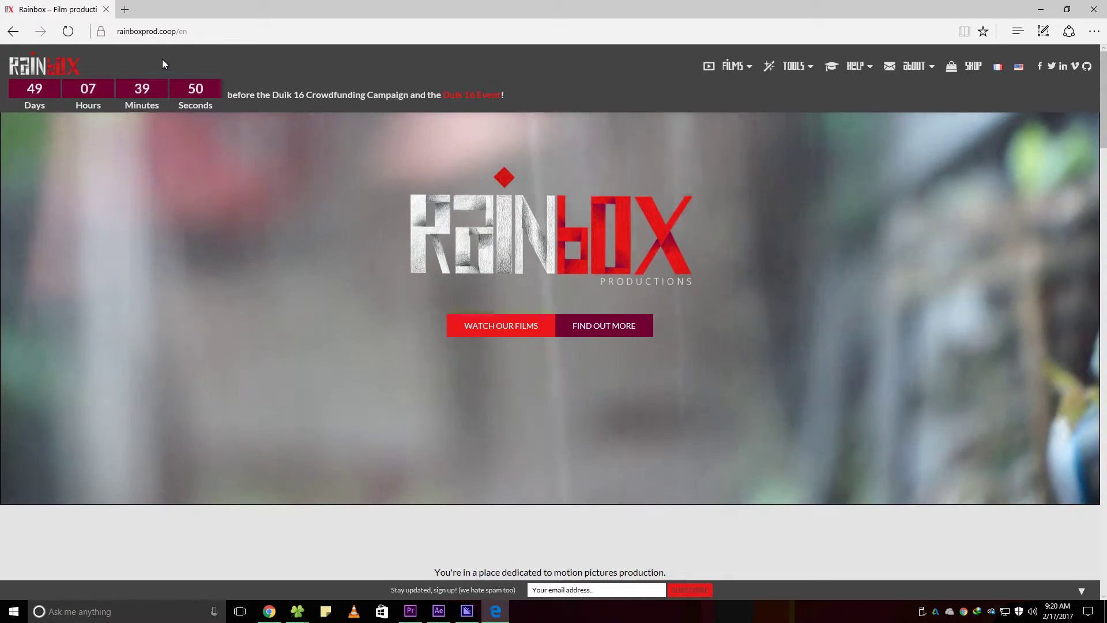
click(248, 33)
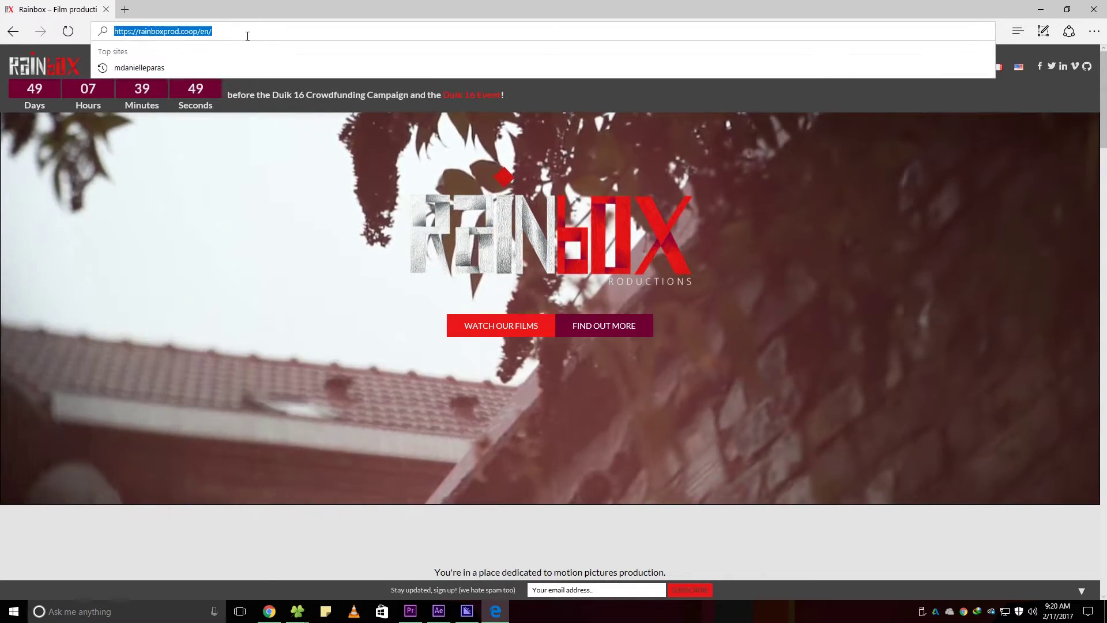
drag(244, 34, 104, 31)
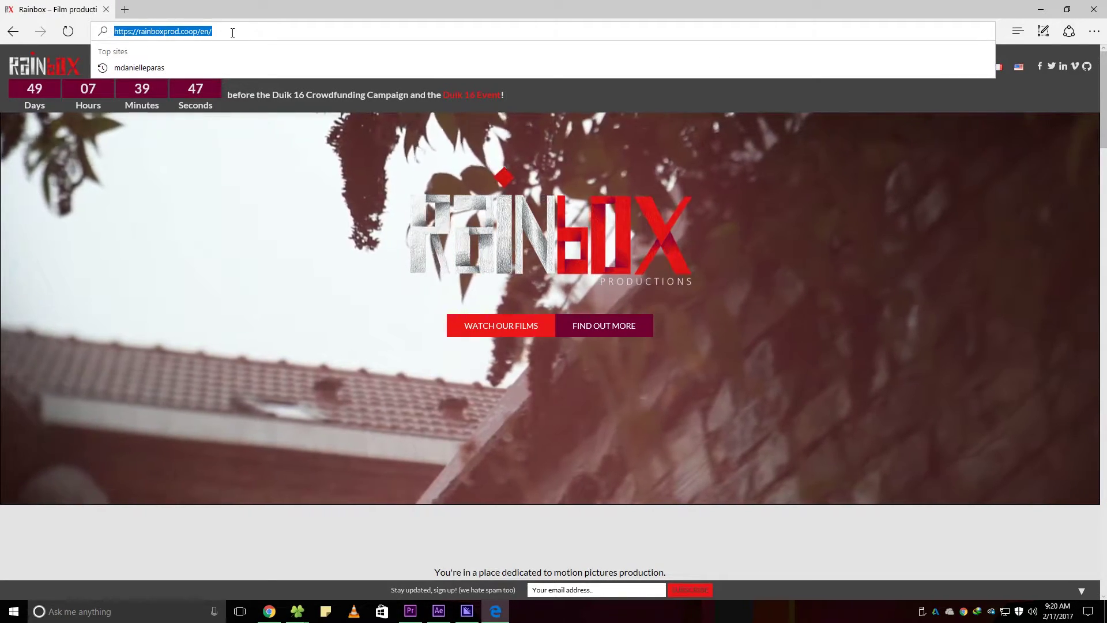
click(233, 33)
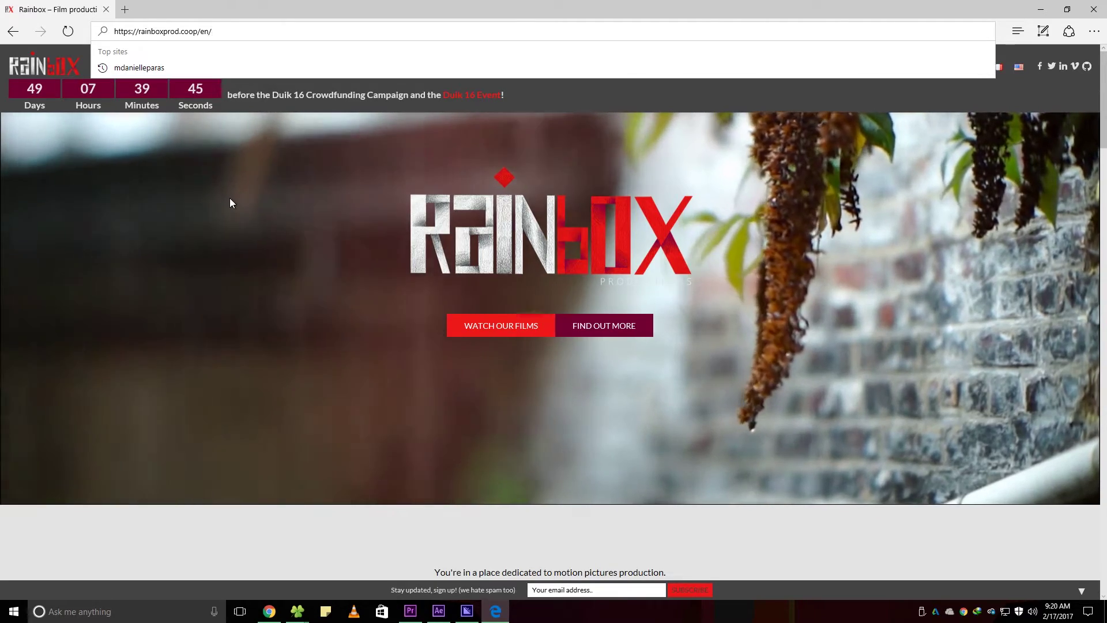
click(230, 200)
Step: Open the Duduf IK Tools page from the Rainbox site's After Effects tools section
mouse_move(799, 67)
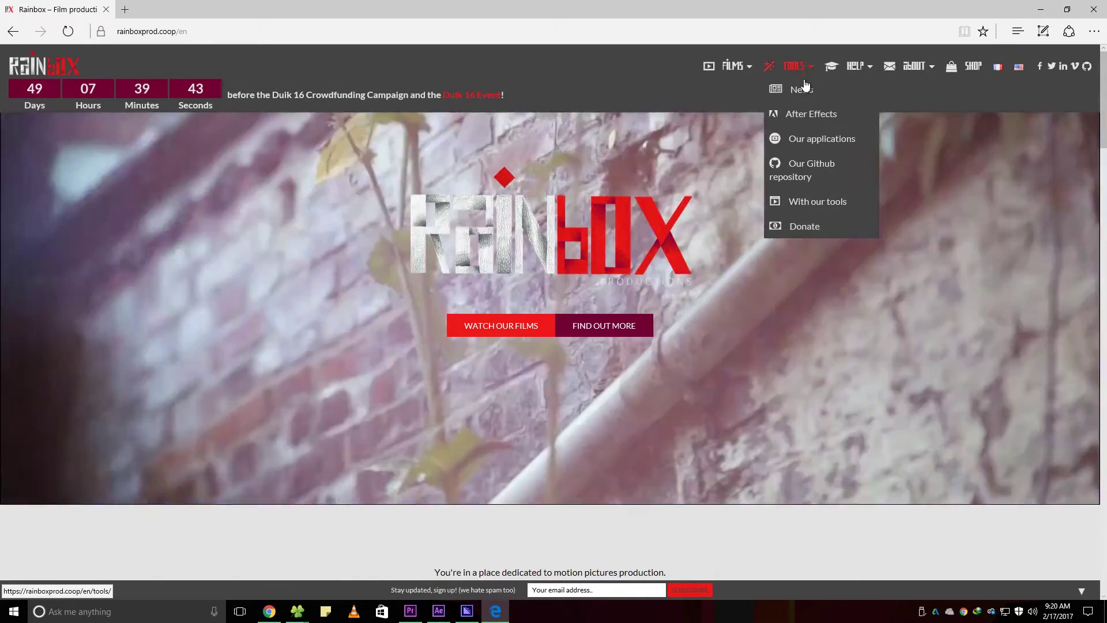
click(804, 119)
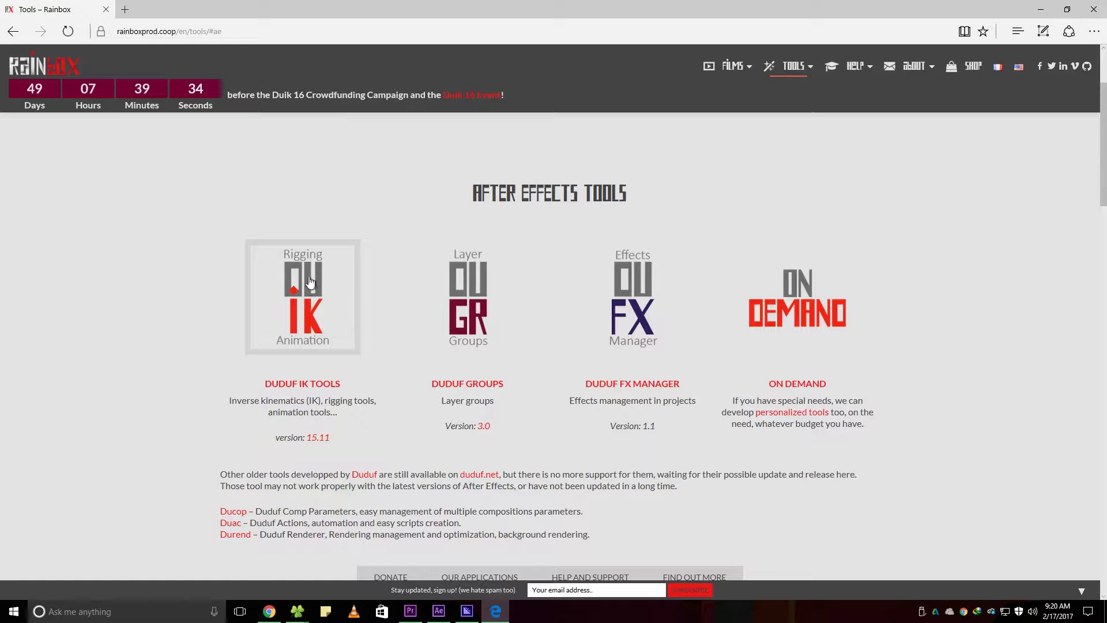
click(338, 285)
Step: Play the Duik 15 introduction video on the product page and return to After Effects
scroll(309, 202, down, 2)
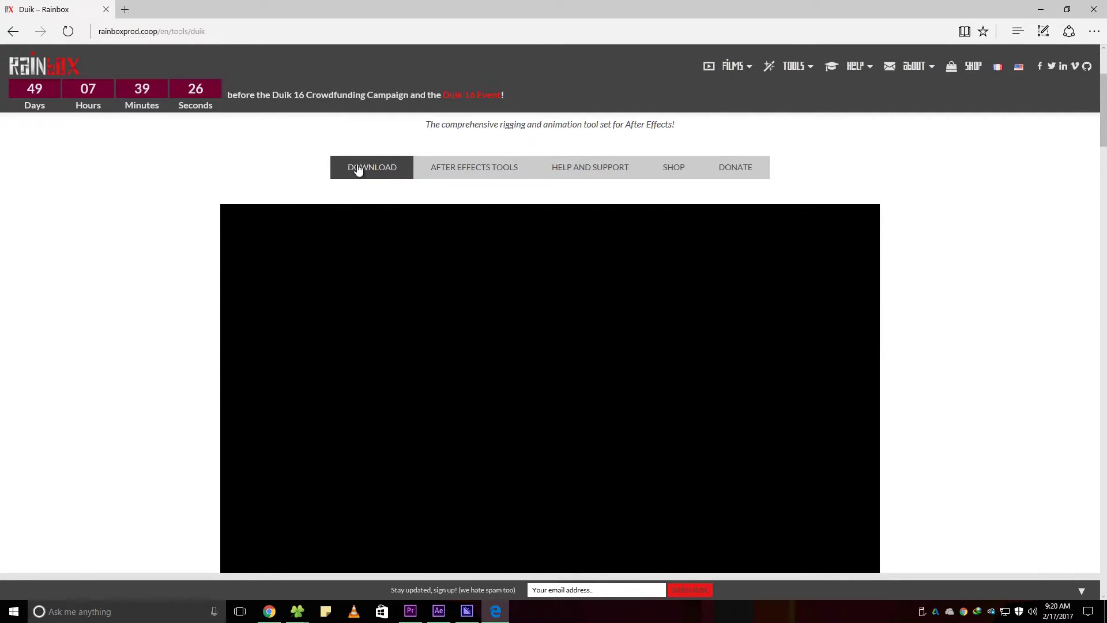
scroll(236, 248, down, 2)
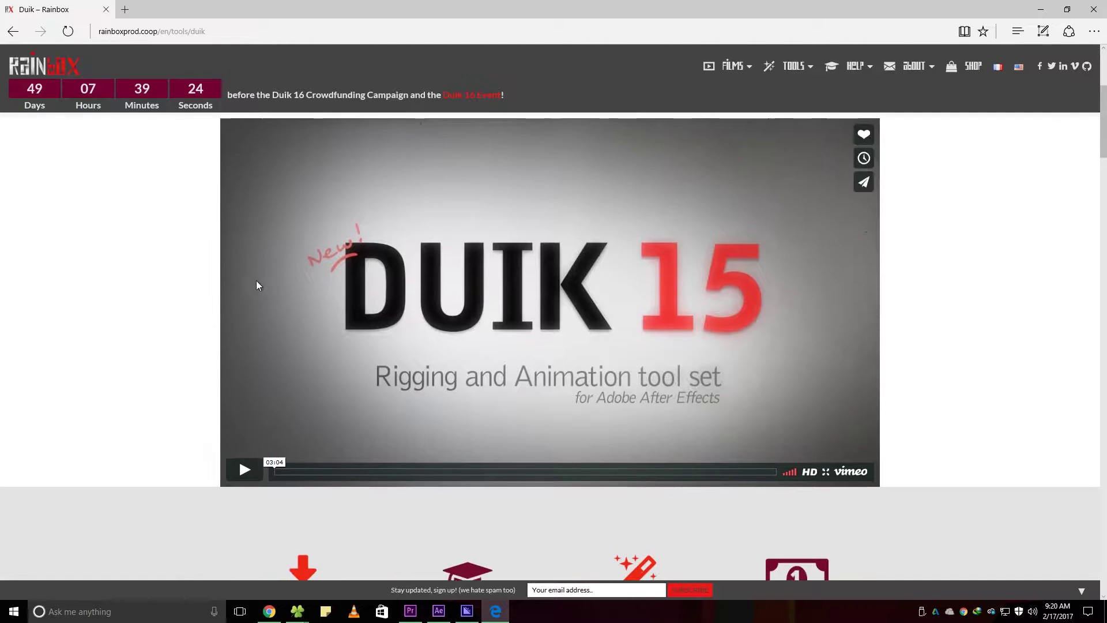
click(244, 469)
scroll(176, 470, up, 2)
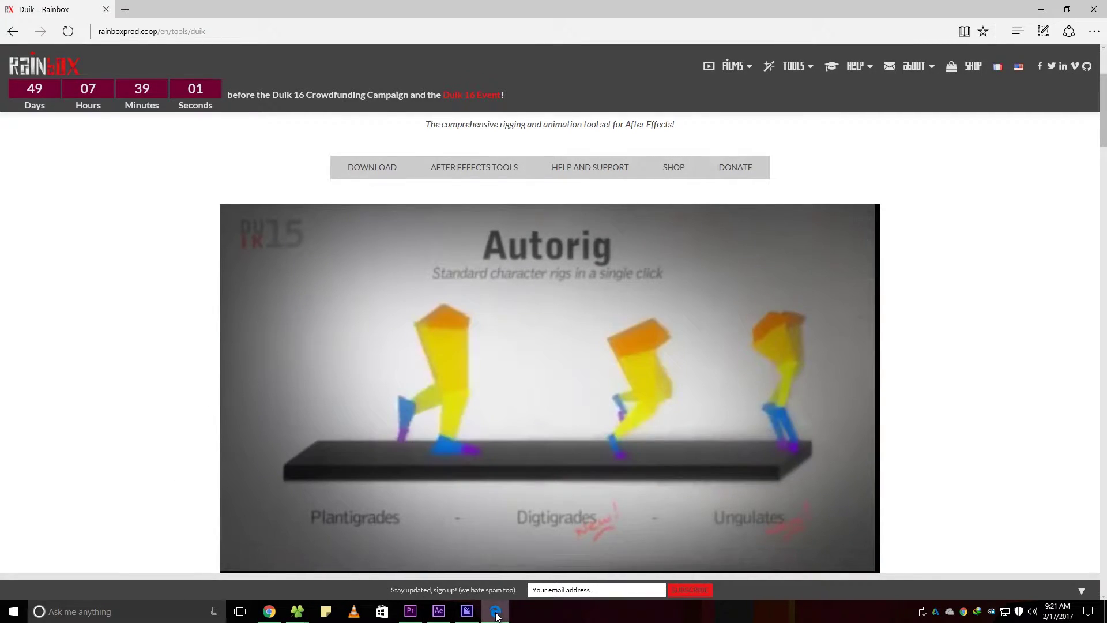
click(512, 610)
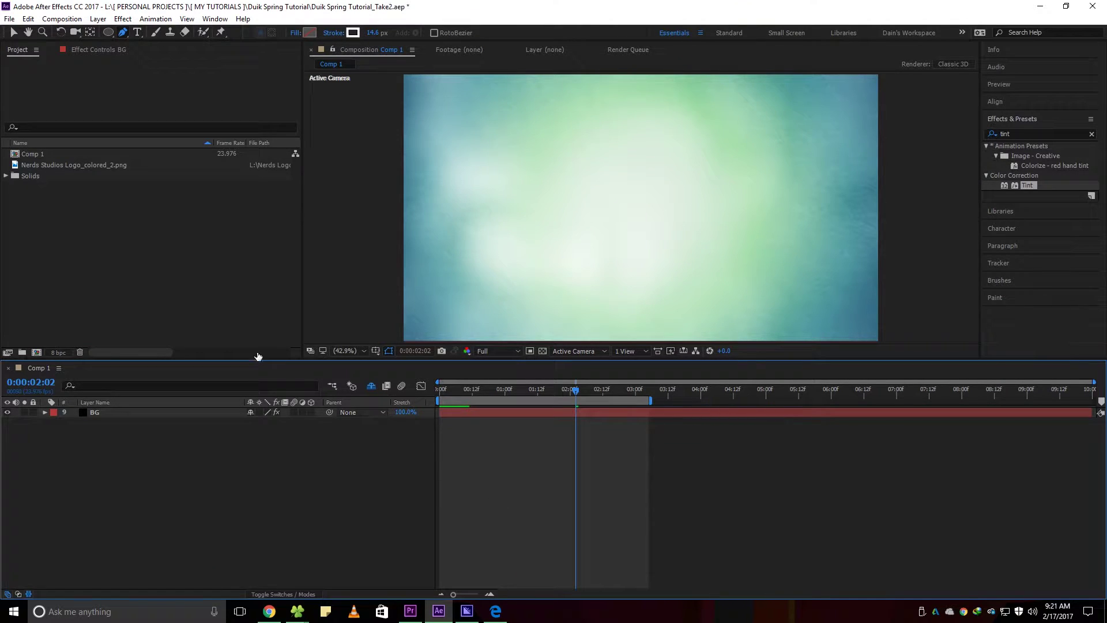
Step: Add Nerds Studios Logo_colored_2.png to Comp 1 above the BG layer and mask its lower-right pink blade with the Pen tool
drag(100, 165, 146, 412)
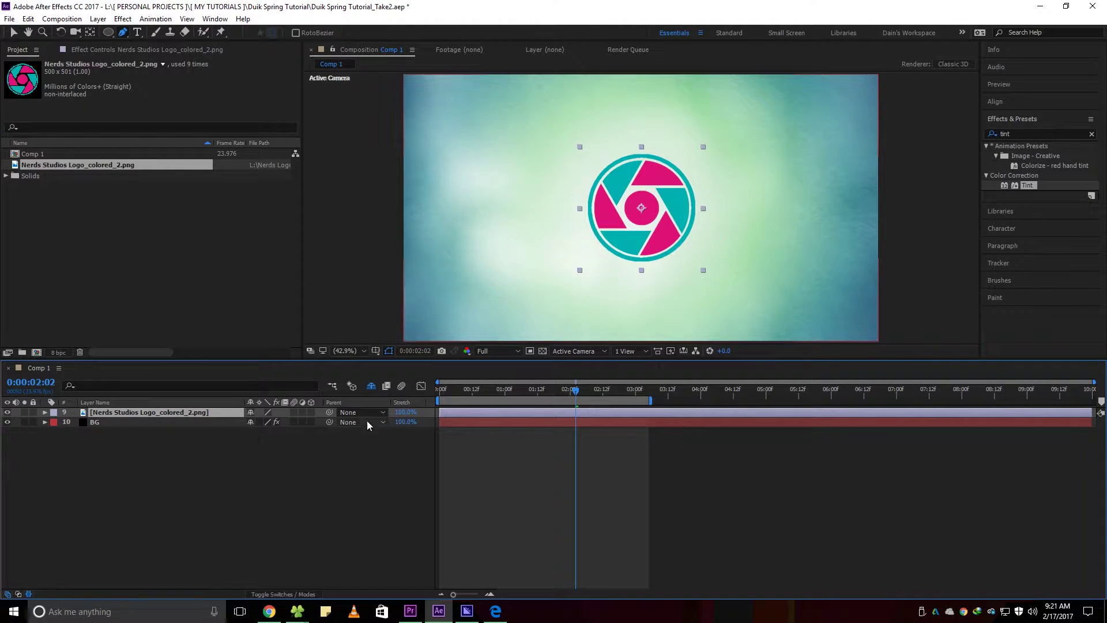
scroll(721, 271, up, 4)
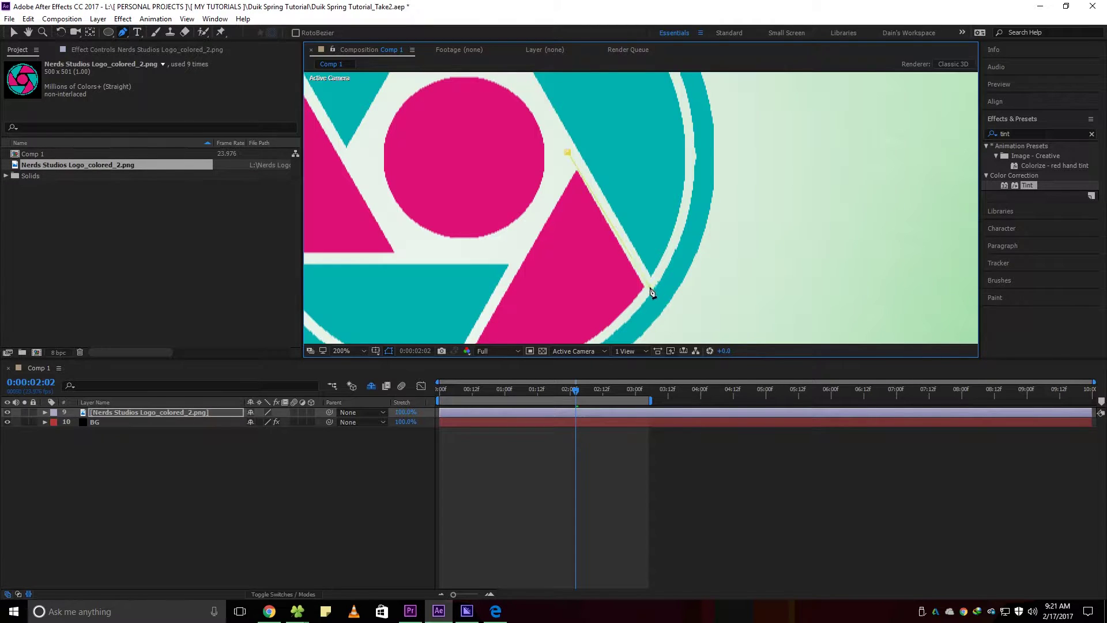
drag(652, 292, 676, 222)
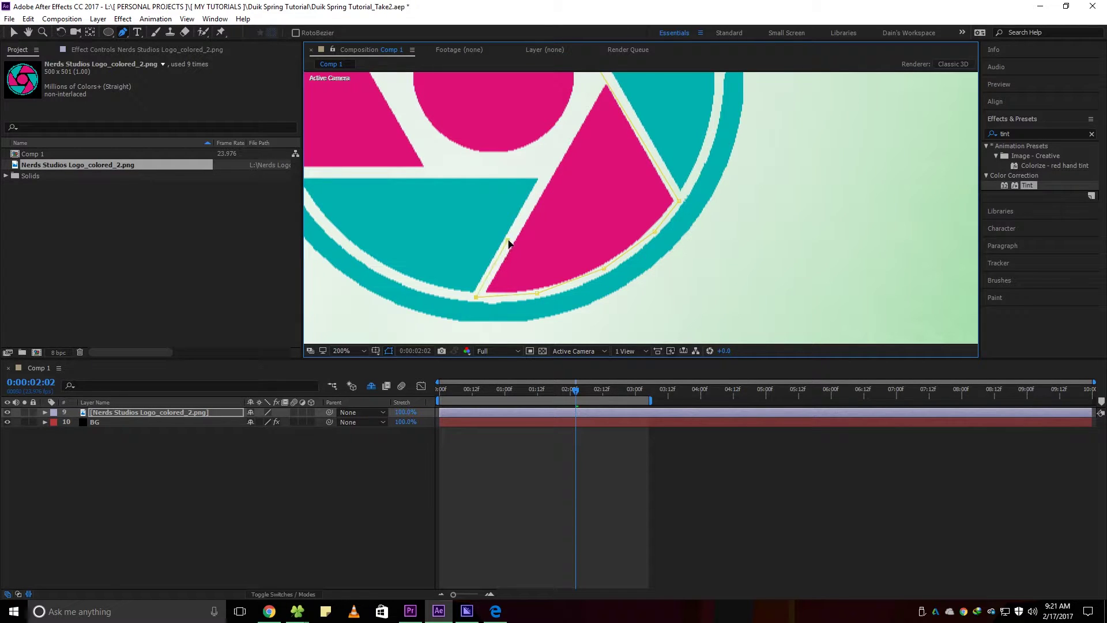
drag(572, 186, 547, 267)
click(569, 151)
drag(614, 246, 640, 141)
scroll(608, 230, down, 2)
click(217, 504)
scroll(614, 232, down, 1)
scroll(613, 233, up, 1)
Step: Duplicate the masked pink blade layer and delete Mask 1 from the upper copy
click(145, 414)
key(ctrl+d)
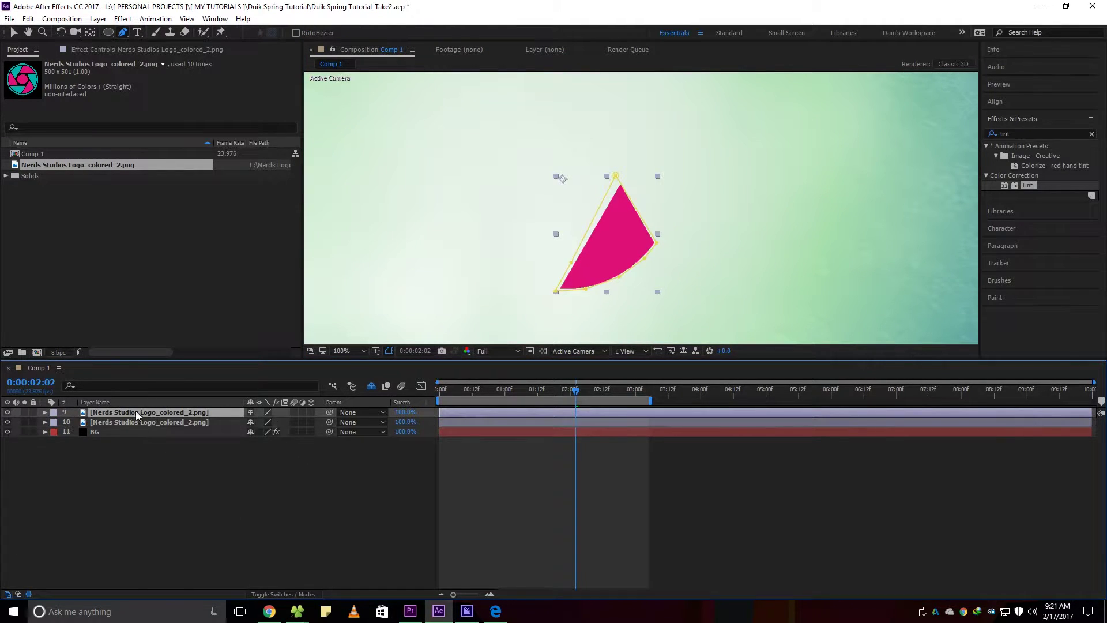
key(m)
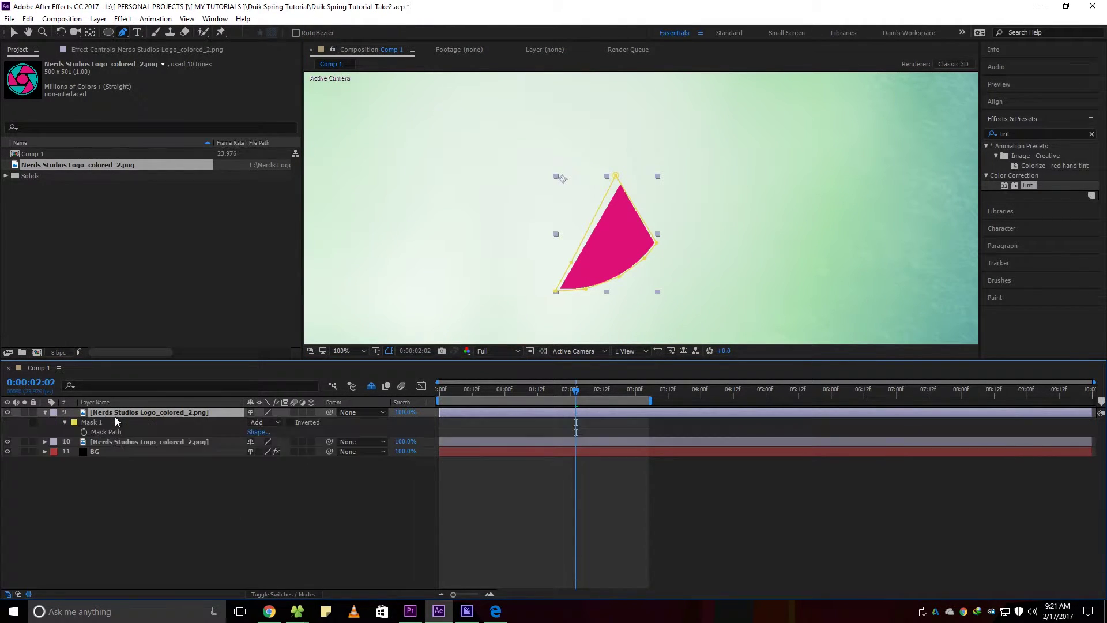
click(102, 425)
key(Delete)
Step: Draw a closed Pen tool mask around the lower teal blade on the duplicated logo layer
scroll(578, 248, up, 1)
click(603, 192)
click(528, 320)
click(452, 303)
click(387, 260)
click(344, 201)
click(401, 196)
click(602, 193)
scroll(567, 305, down, 1)
click(209, 522)
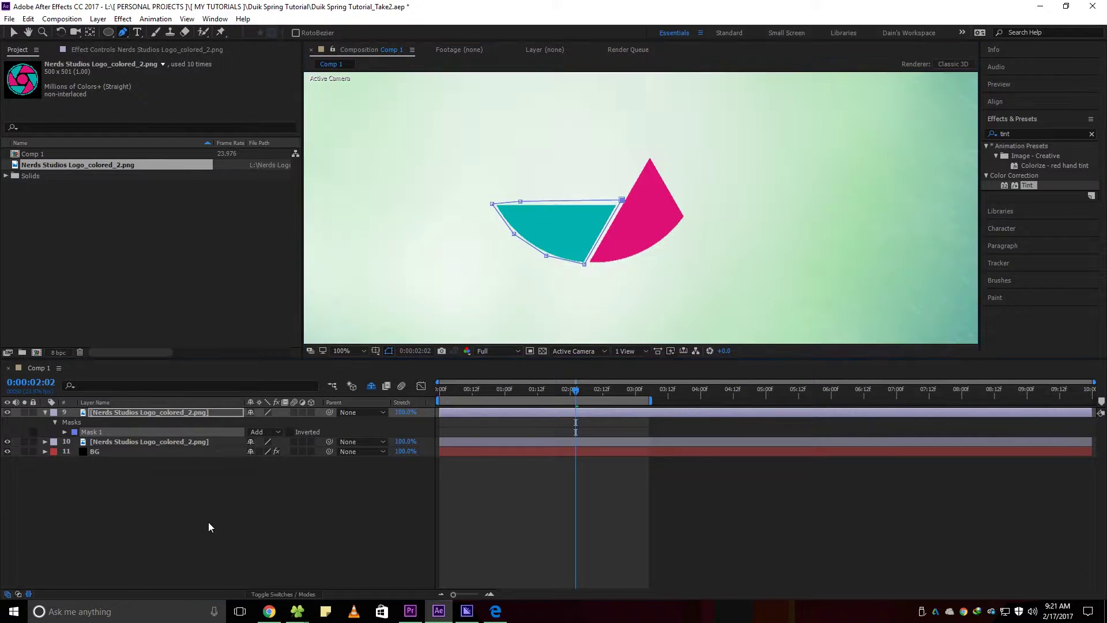
Step: Collapse the teal blade layer and toggle the pink blade layer's visibility to compare the two separated pieces
click(45, 412)
click(8, 422)
click(7, 422)
click(7, 422)
click(8, 422)
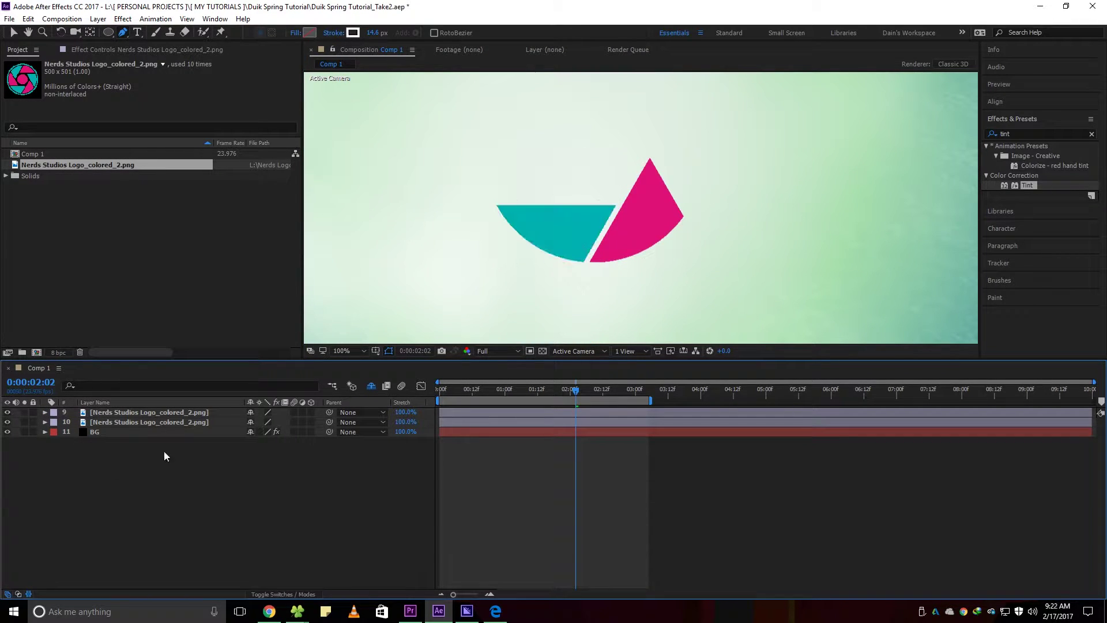
Step: Delete both masked logo blade layers from Comp 1
scroll(620, 237, down, 1)
click(349, 351)
click(346, 361)
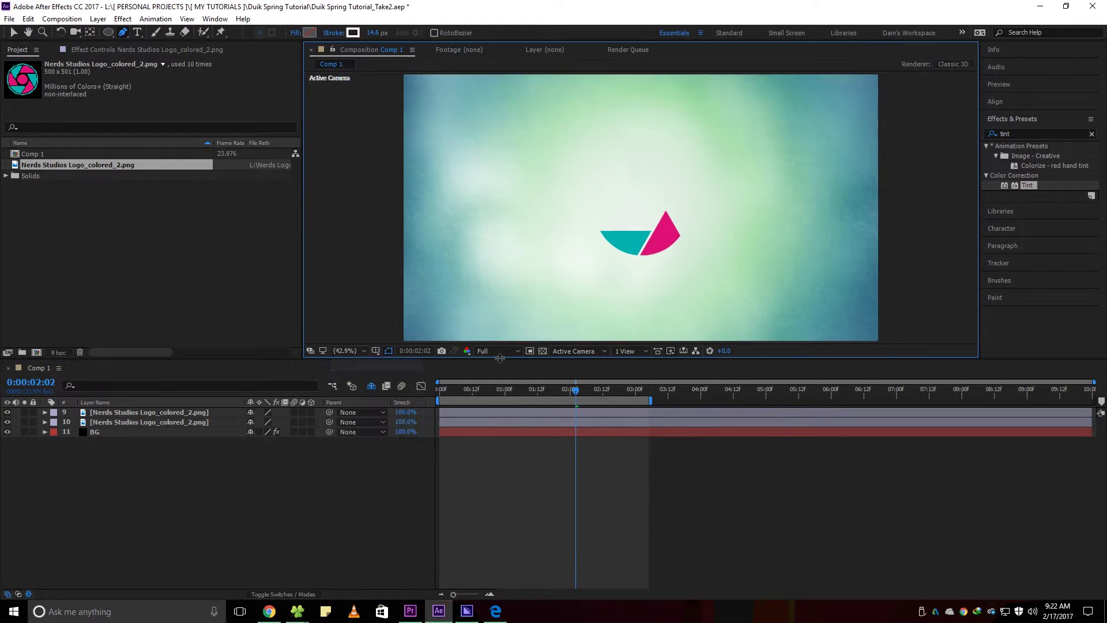
key(v)
click(154, 413)
shift+click(141, 423)
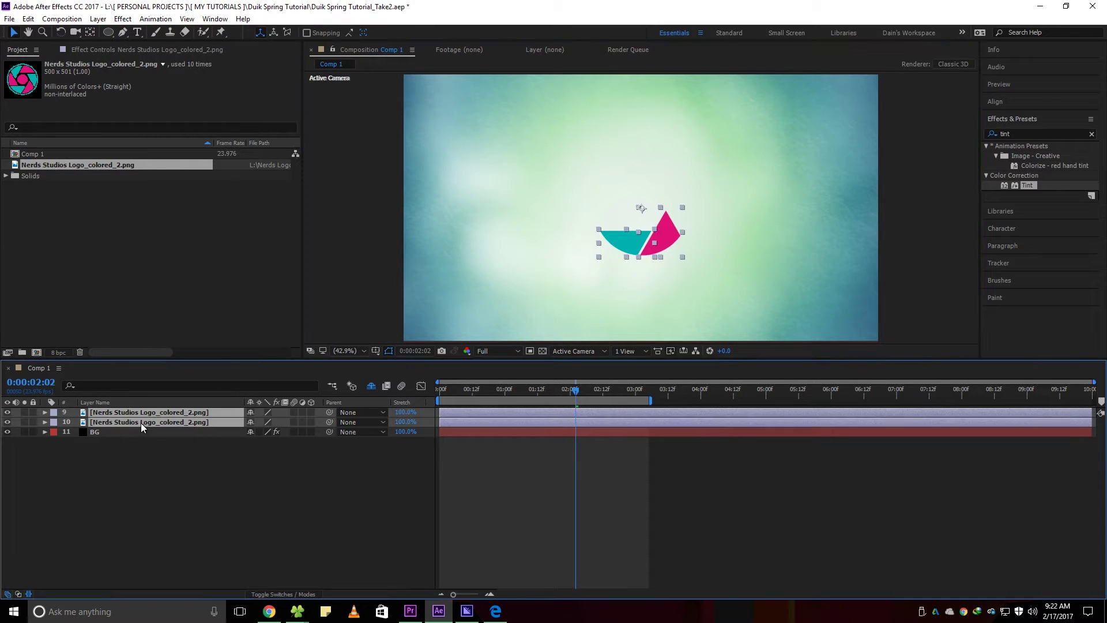
key(Delete)
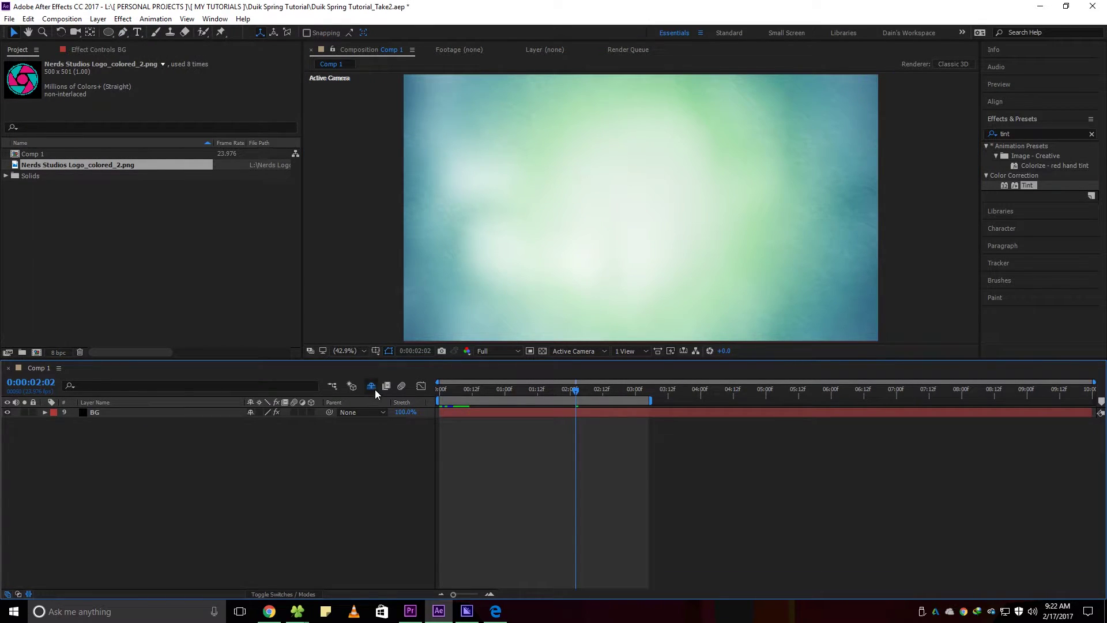
Step: Reveal the shy layers and make the outer circle, Circle and six logo blade layers visible
click(372, 386)
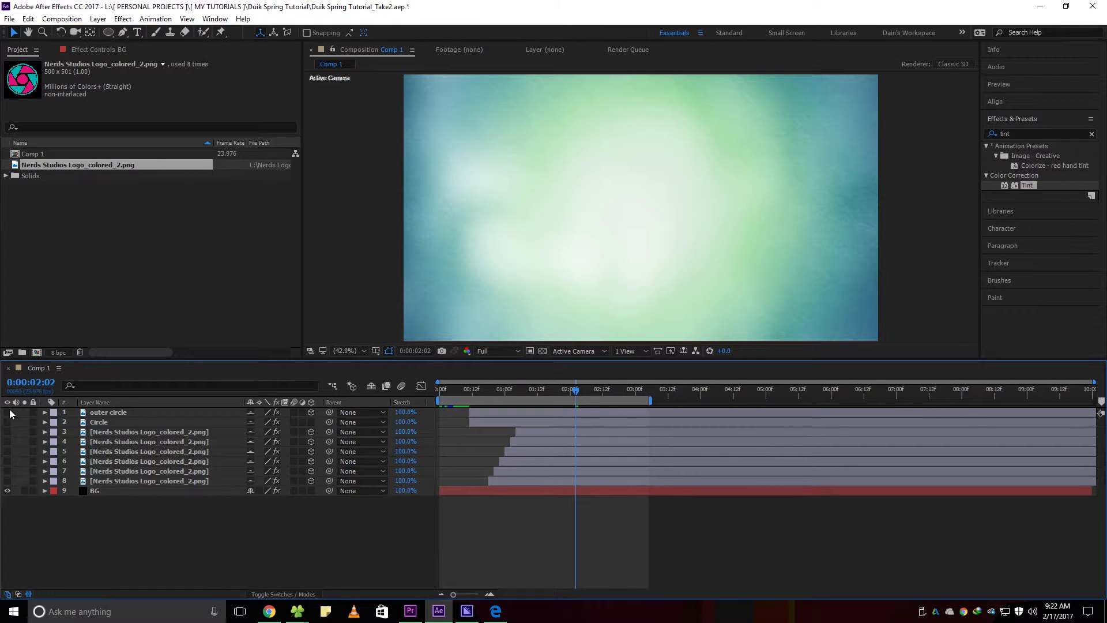
click(9, 480)
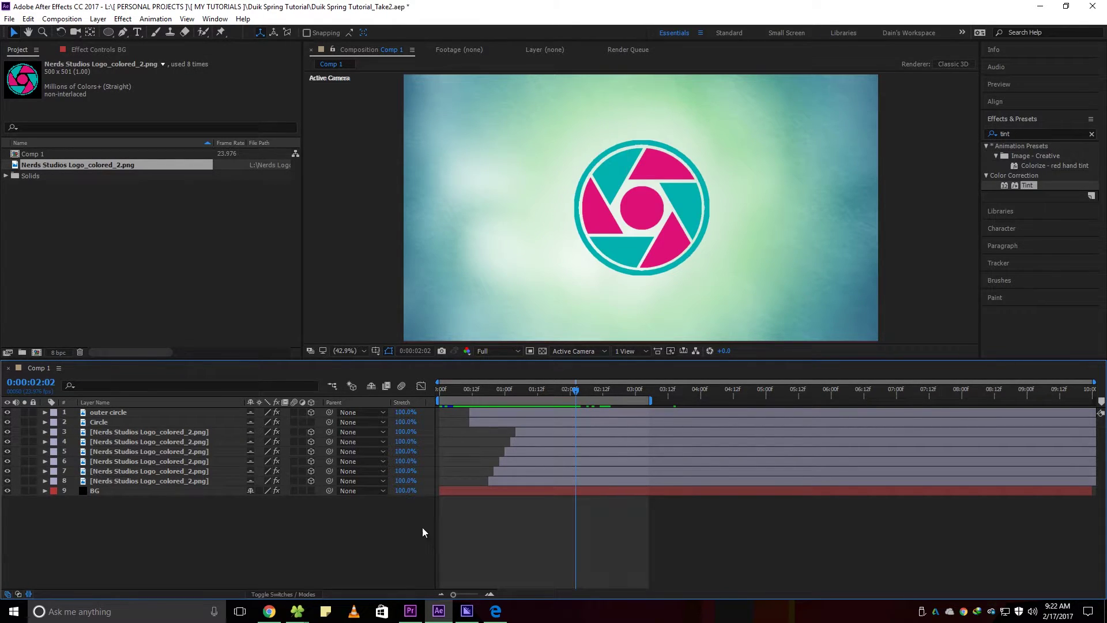
key(ctrl+s)
click(106, 483)
alt+click(7, 481)
drag(7, 486, 8, 414)
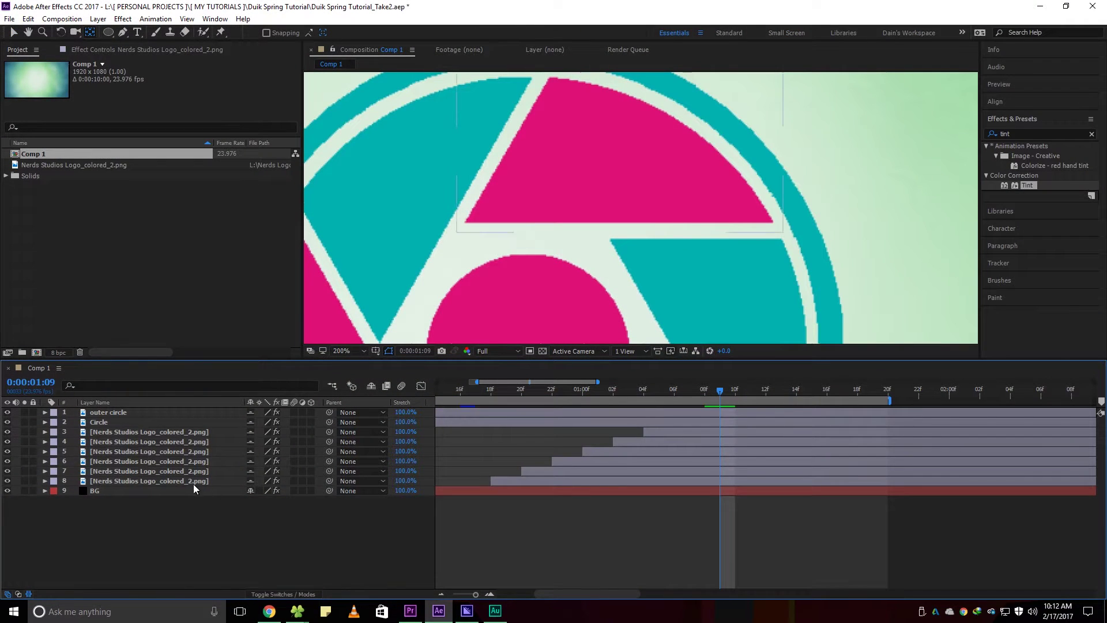
Step: Use the Pan Behind tool to move the anchor points of logo layers 8, 7, 6 and 5 to their blades' inner corners
click(188, 483)
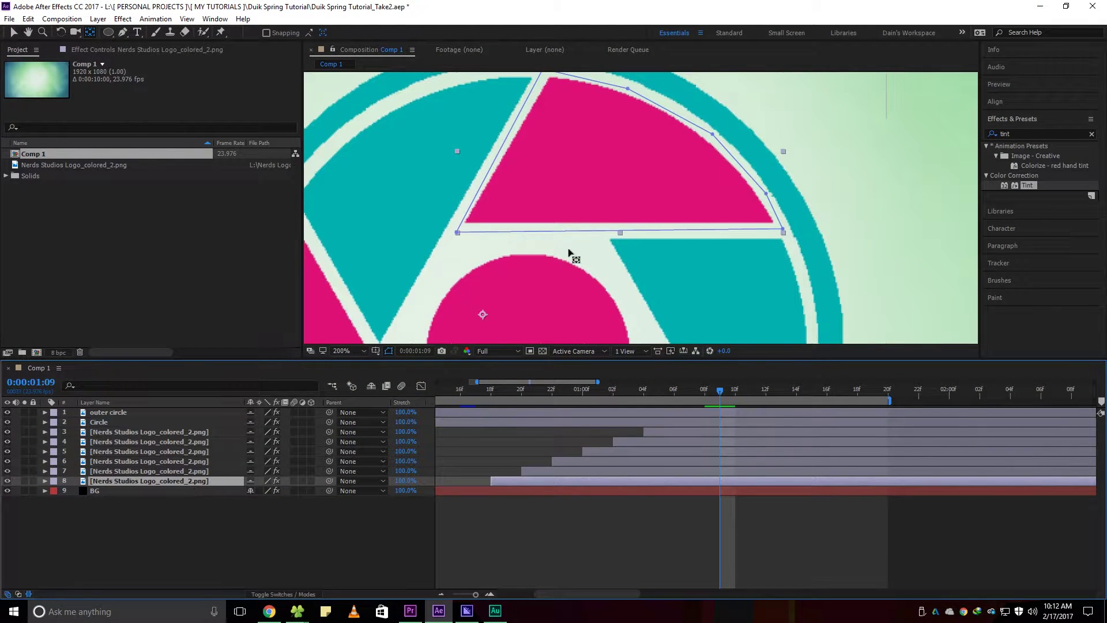
drag(483, 313, 468, 220)
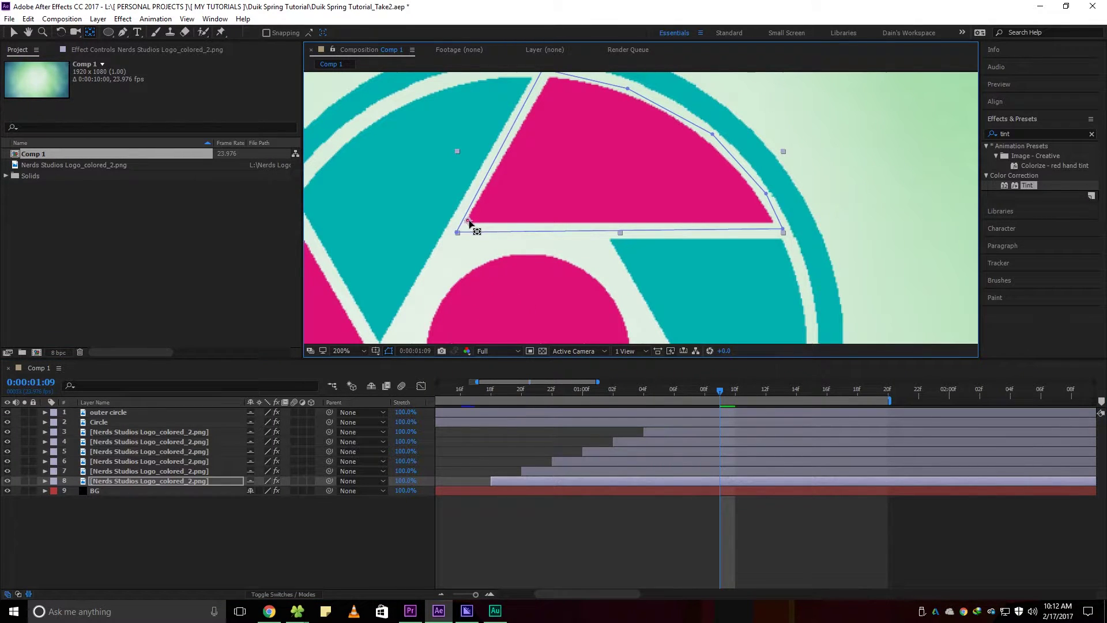
drag(588, 259, 475, 174)
click(140, 471)
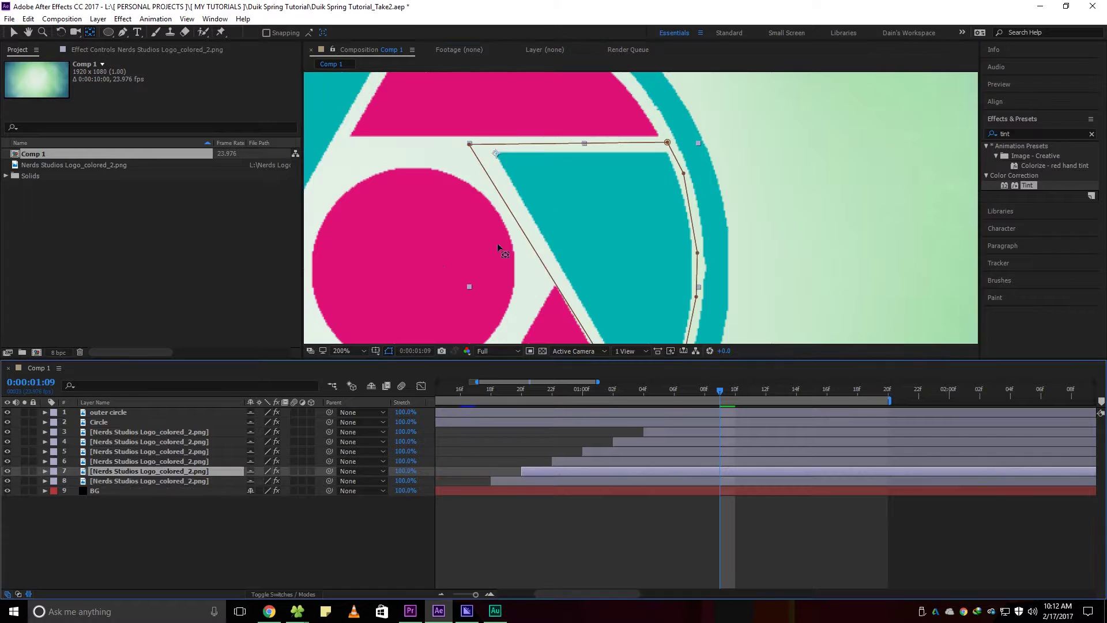
click(493, 154)
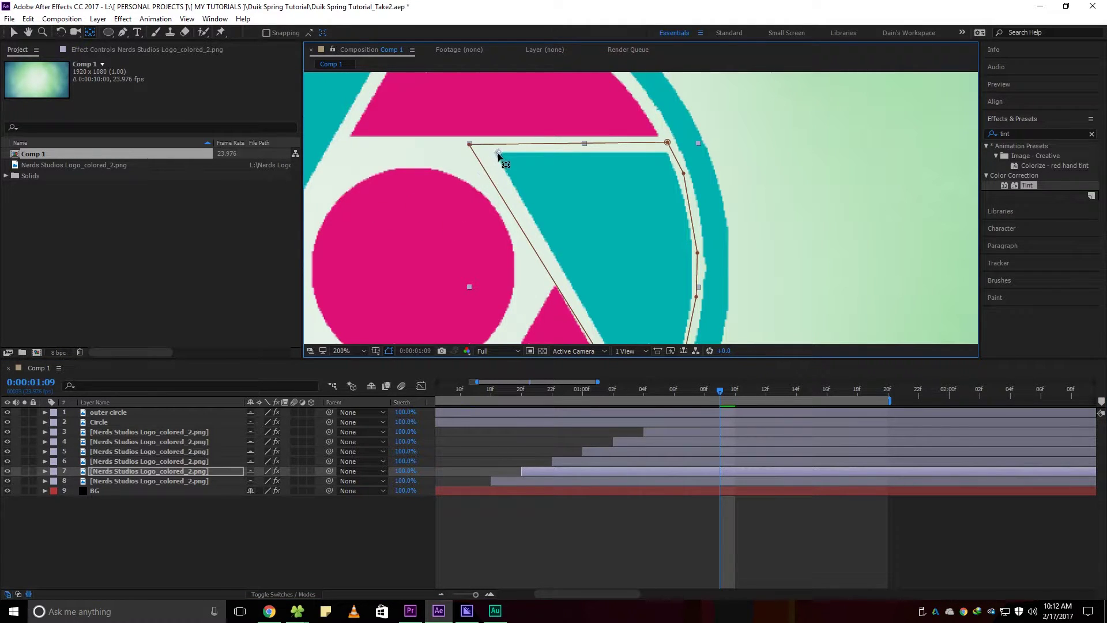
scroll(573, 277, down, 5)
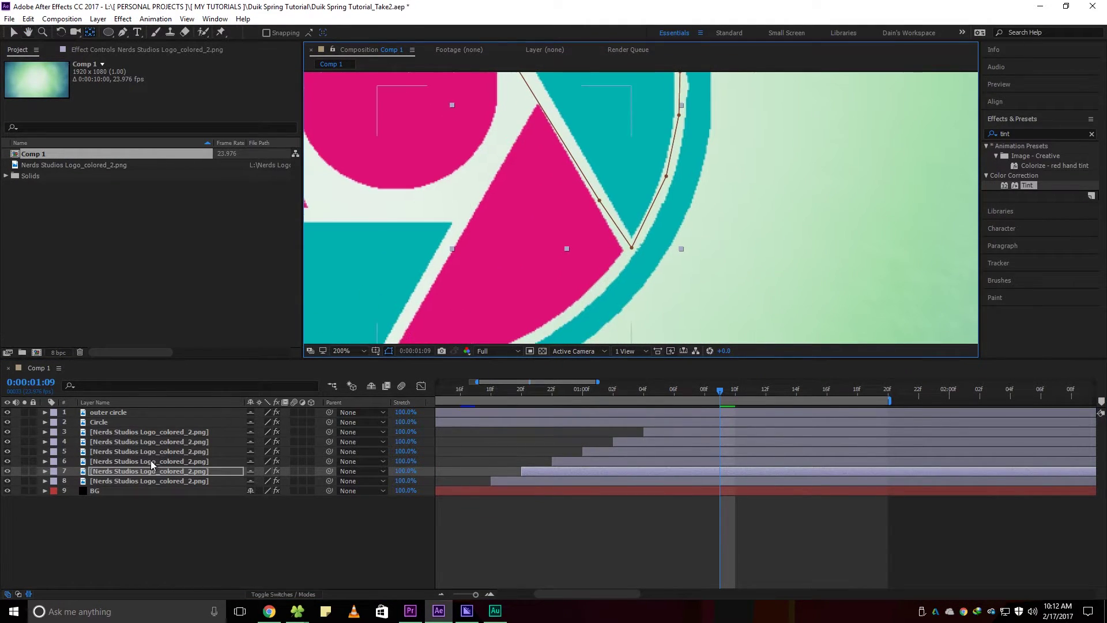
click(547, 136)
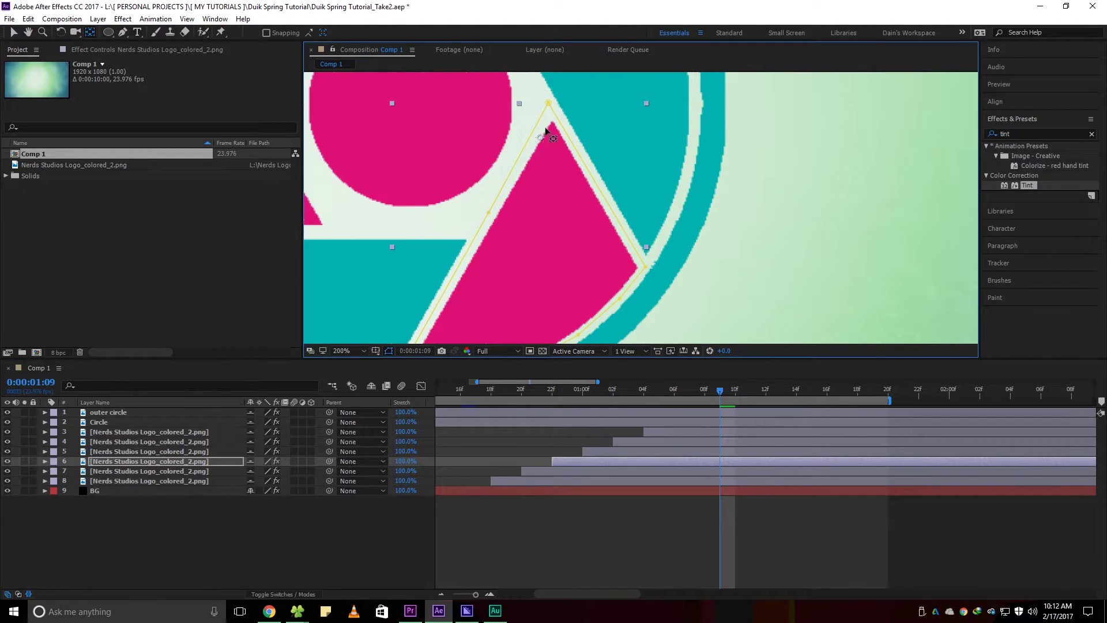
drag(562, 242, 811, 153)
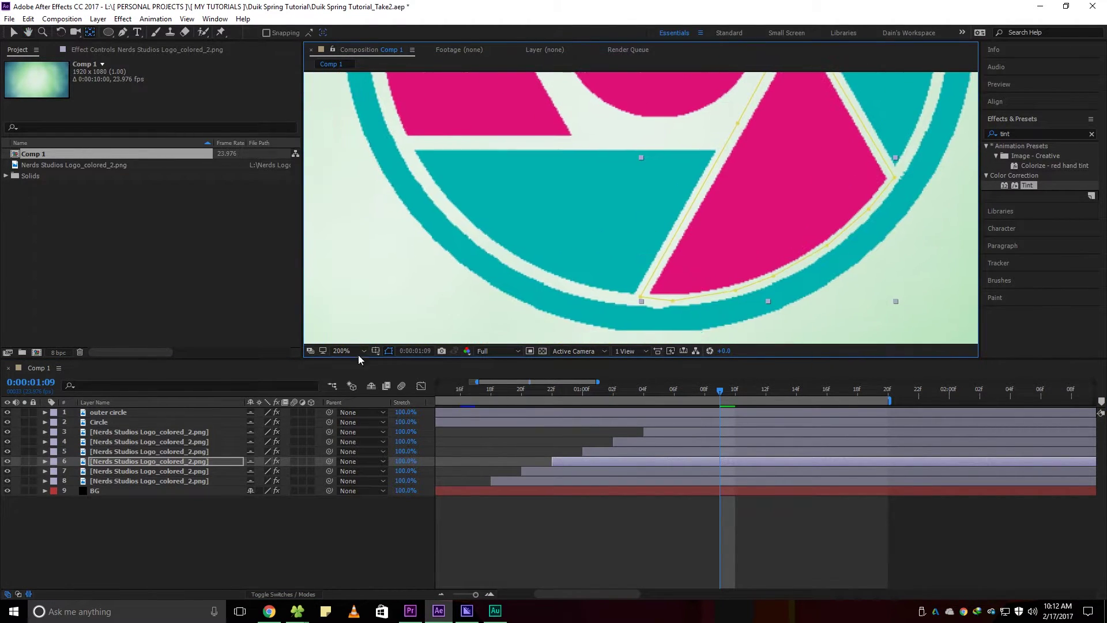
click(194, 450)
drag(713, 164, 705, 173)
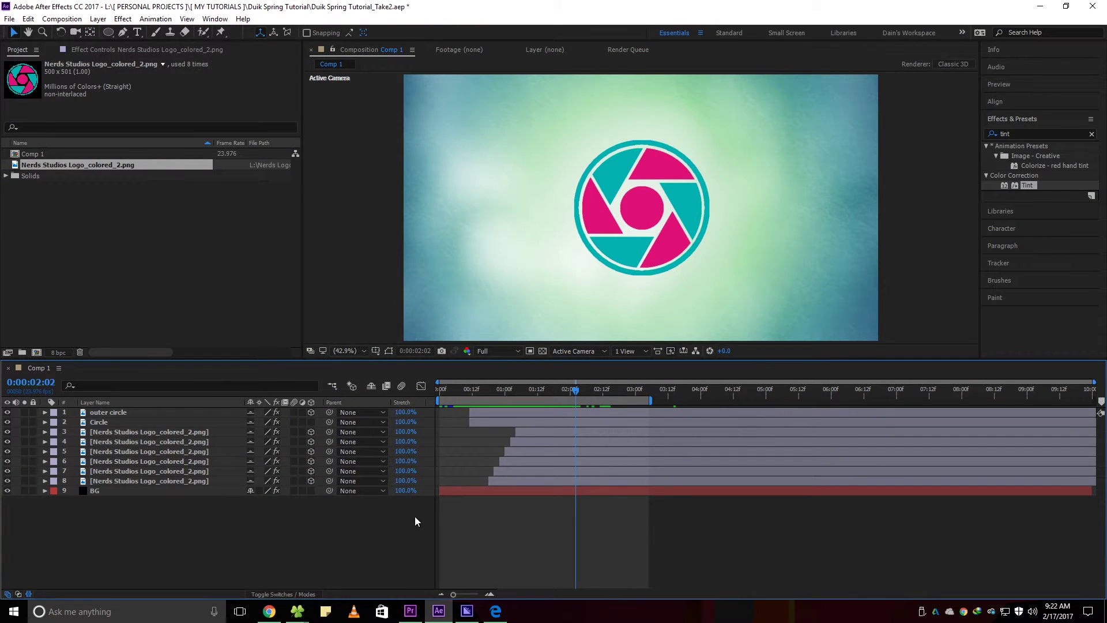
Step: Check which logo layers above BG are set as 3D layers, leaving Circle out of the selection
click(177, 481)
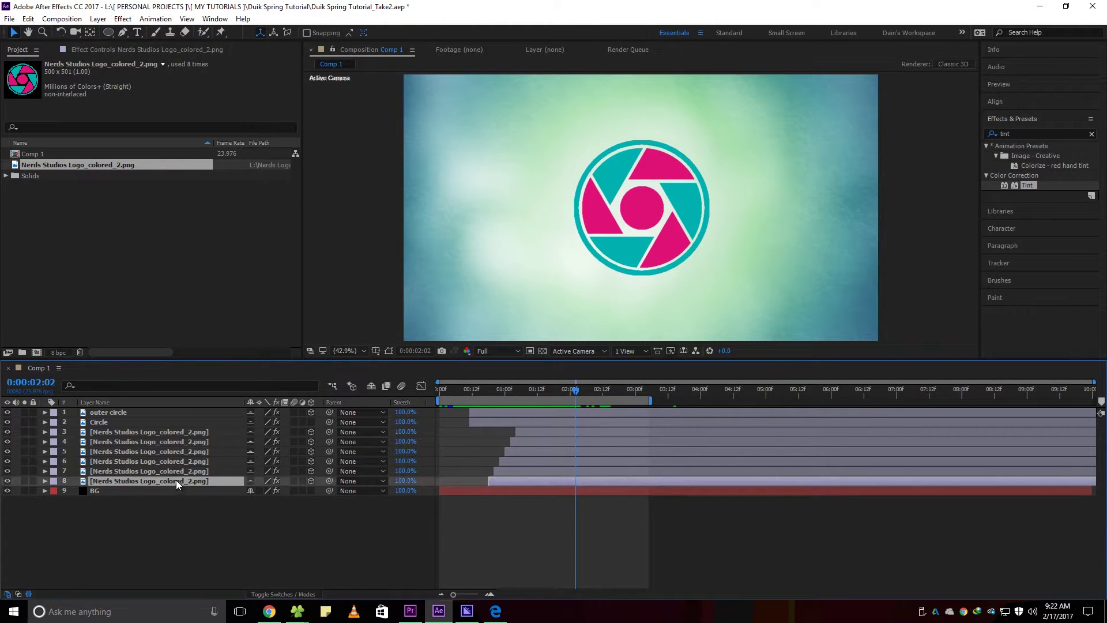
click(136, 413)
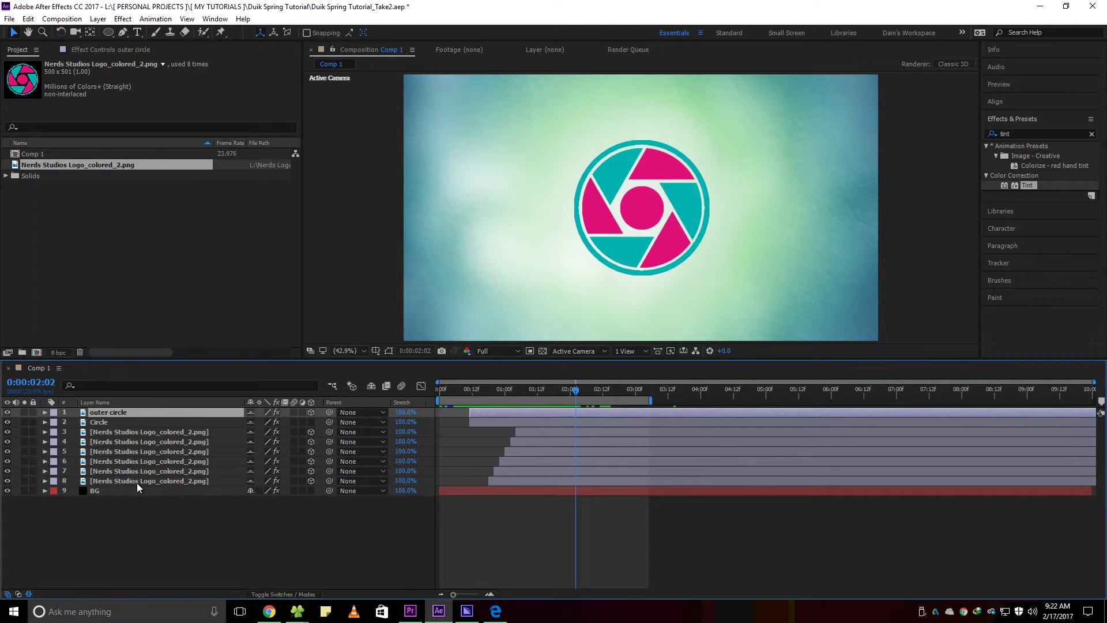
shift+click(173, 481)
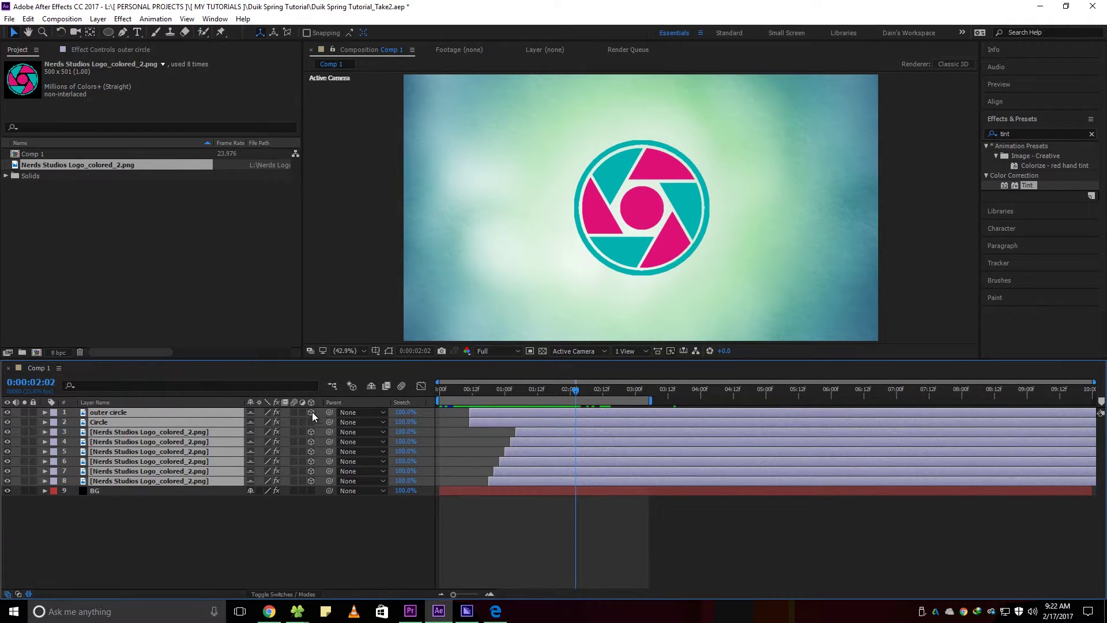
ctrl+click(206, 422)
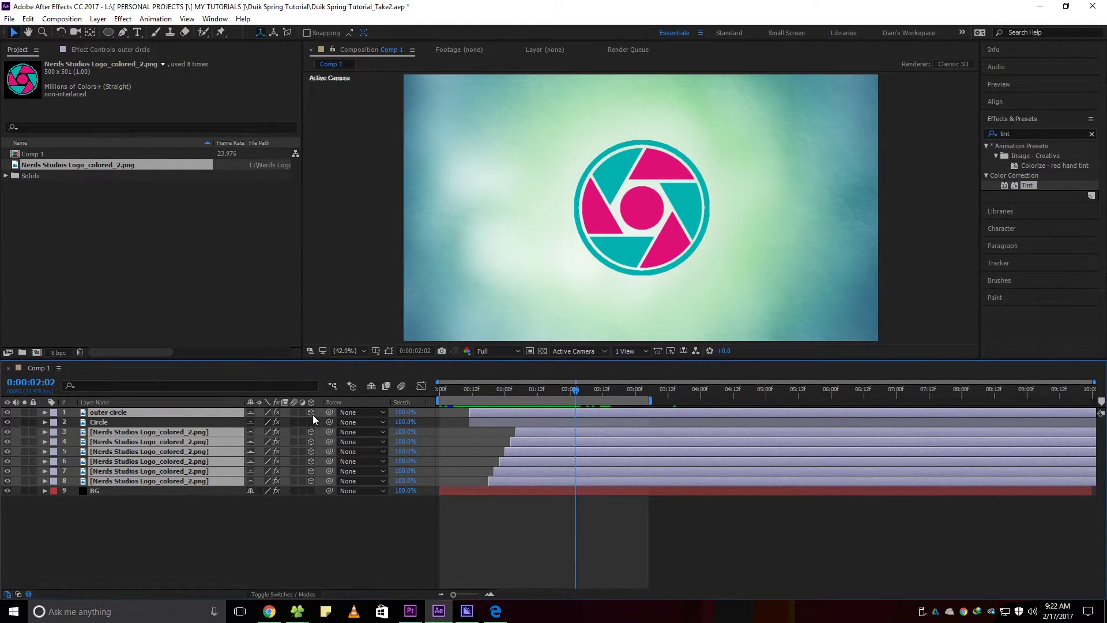
click(303, 522)
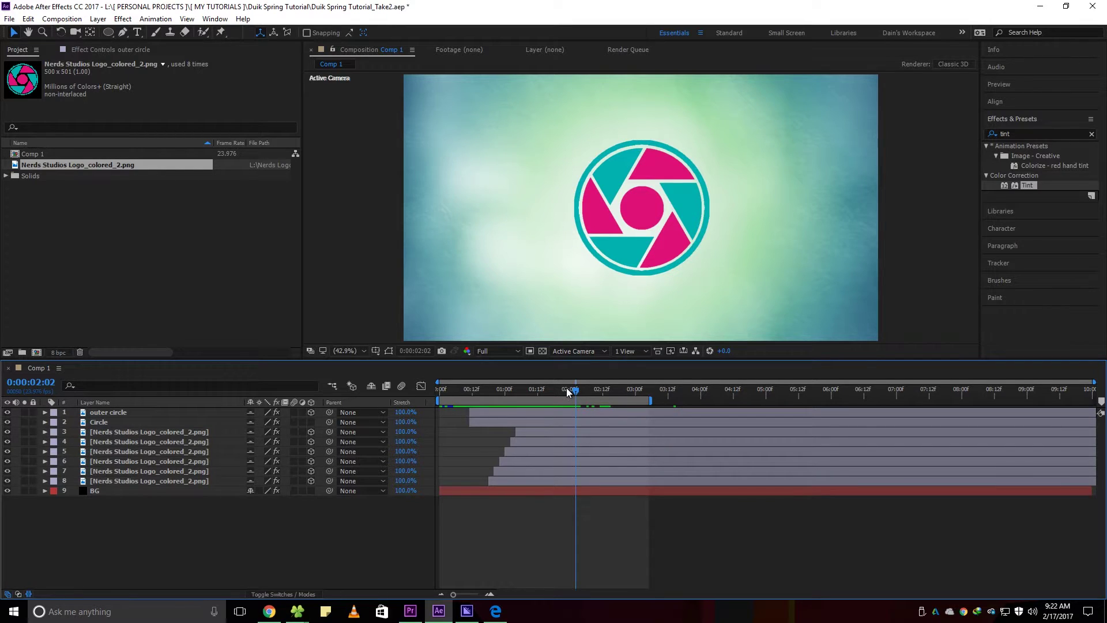
Step: Examine the staggered start times of the six blade layers by scrubbing through the timeline
drag(568, 392, 487, 402)
key(=)
key(=)
key(-)
key(=)
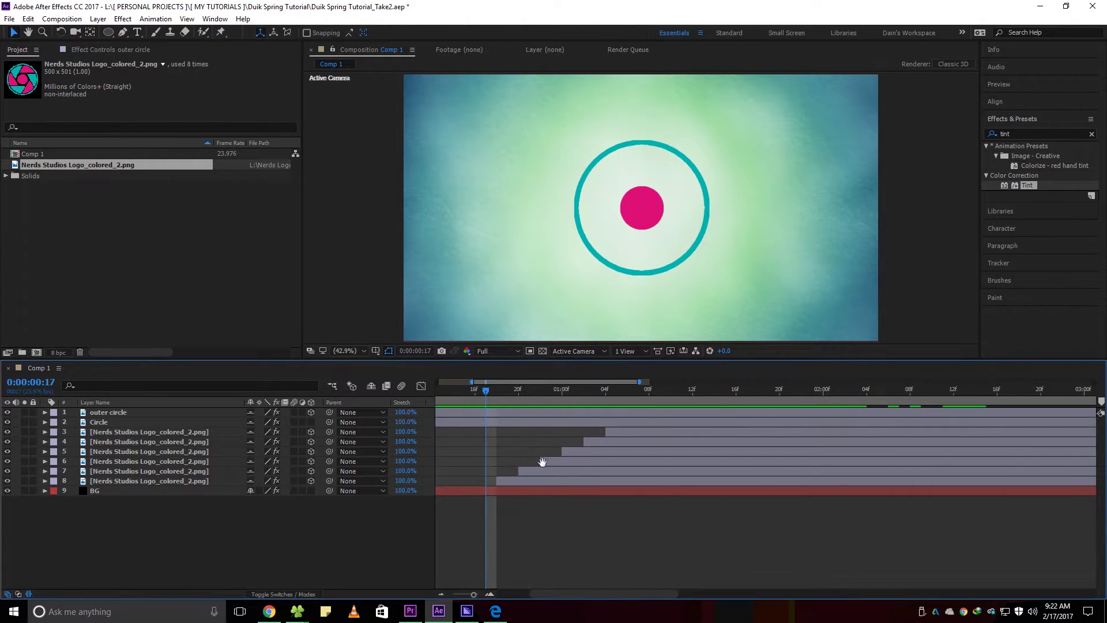
drag(543, 462, 682, 462)
drag(612, 391, 800, 399)
Step: Reveal the rotation properties of logo layer 8 and add a 0° Y Rotation keyframe at 0:00:00:20
click(655, 481)
scroll(660, 456, down, 3)
drag(553, 390, 544, 392)
scroll(544, 393, up, 2)
key(r)
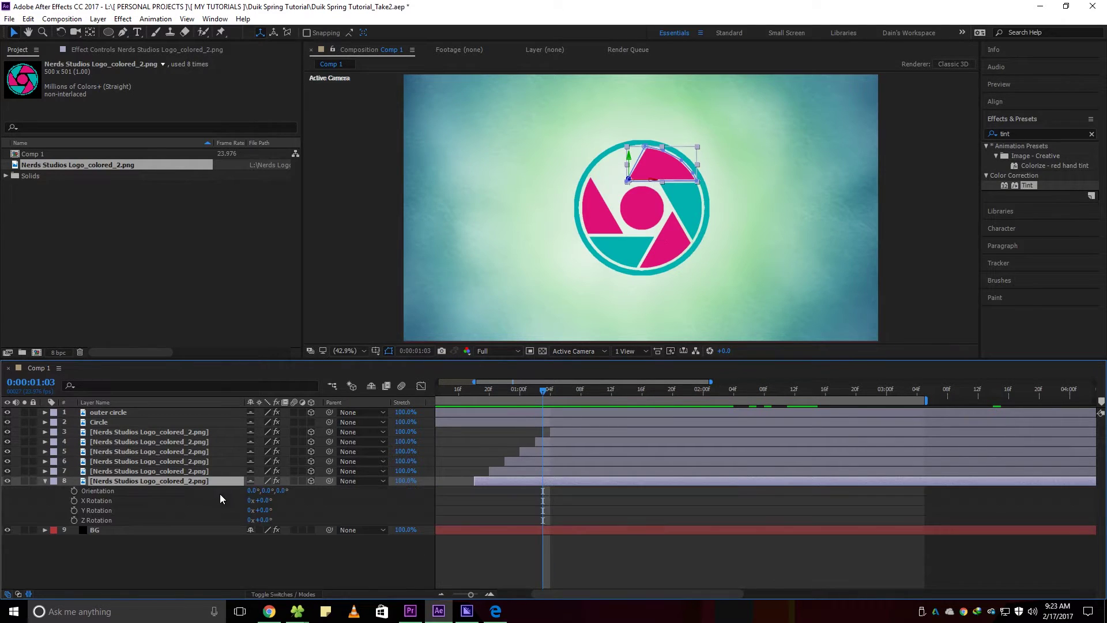
click(101, 509)
drag(505, 454, 576, 455)
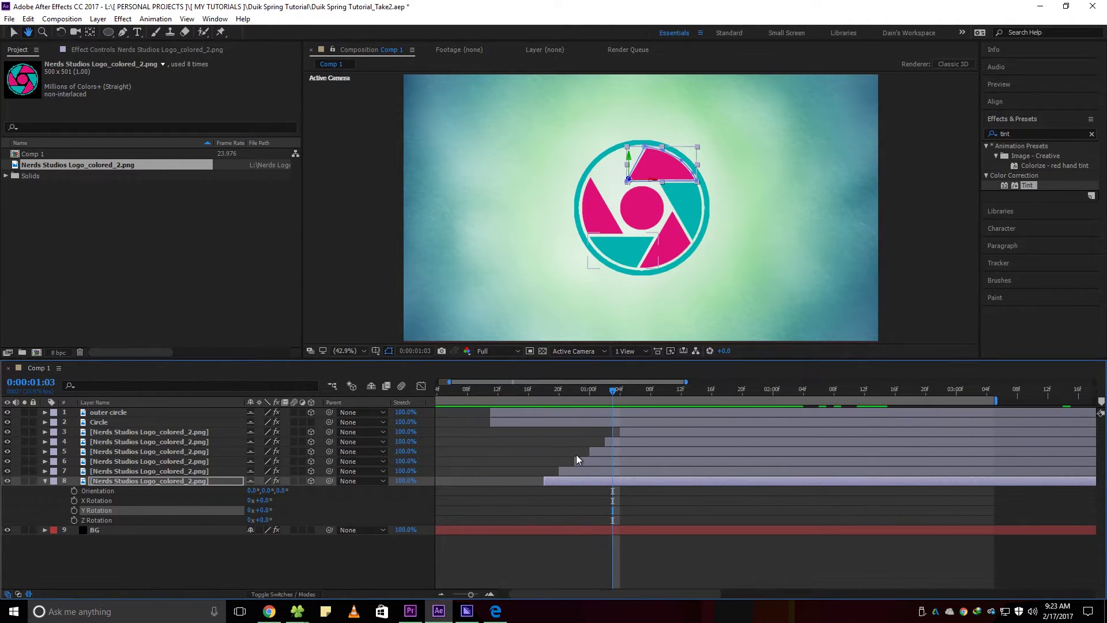
drag(576, 386, 559, 393)
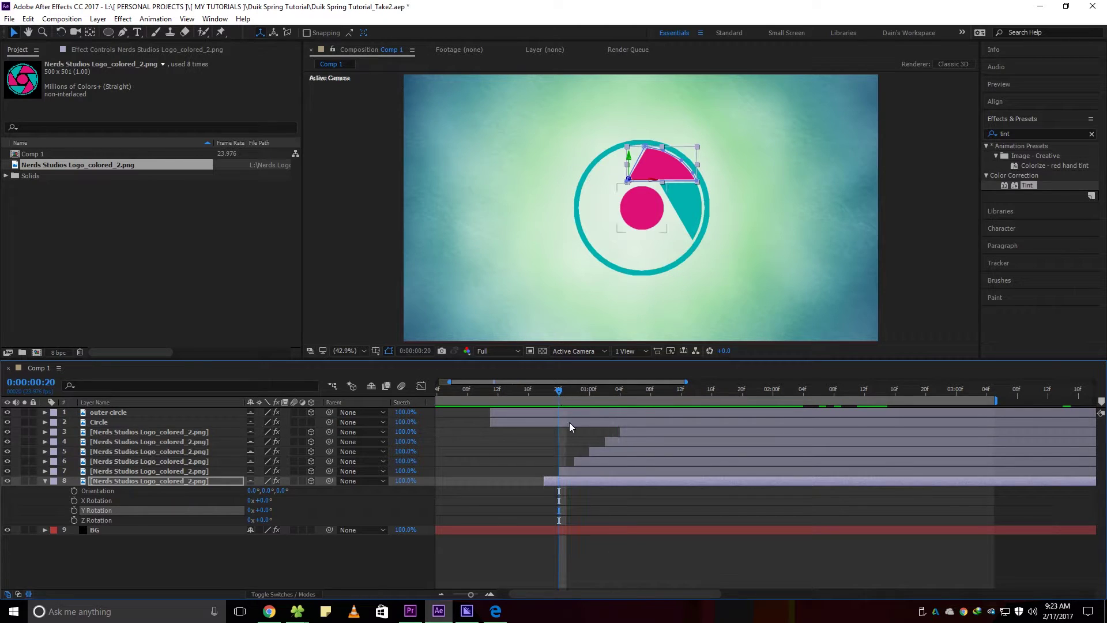
key(=)
drag(568, 474, 615, 473)
key(v)
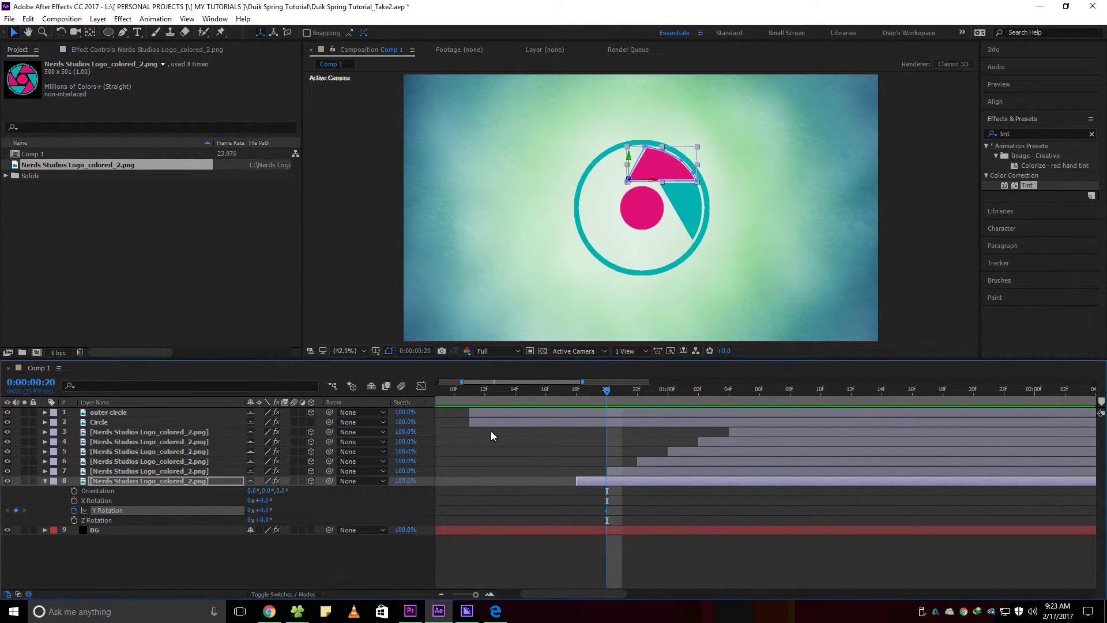
Step: Set layer 8's Y Rotation to -90° at its first frame, 0:00:00:18, and save the project
drag(609, 397, 576, 390)
click(16, 509)
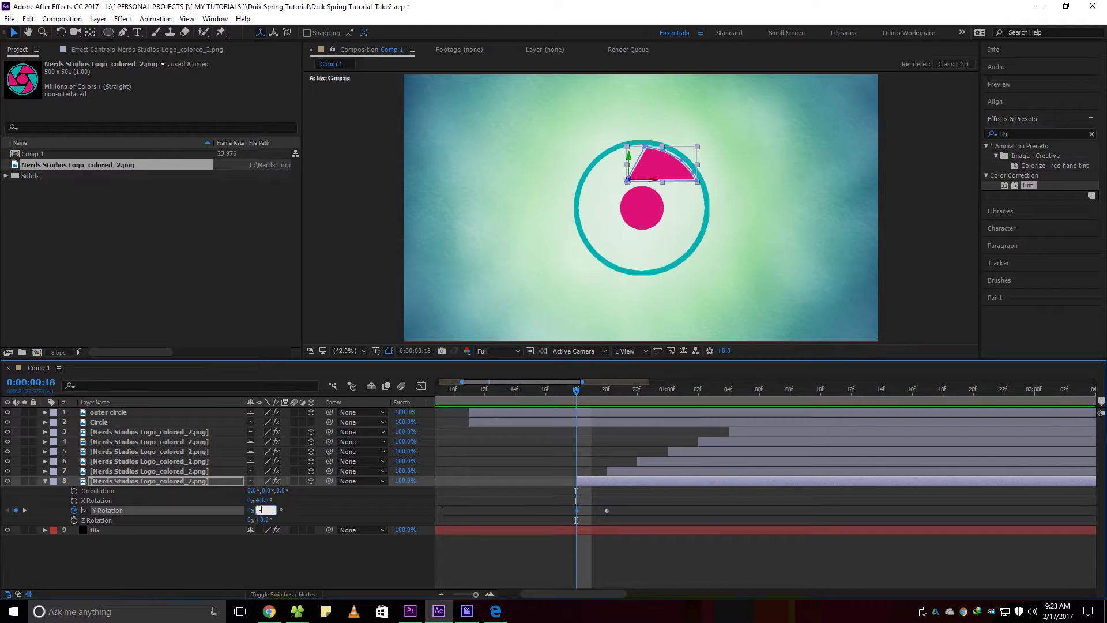
key(Return)
click(616, 491)
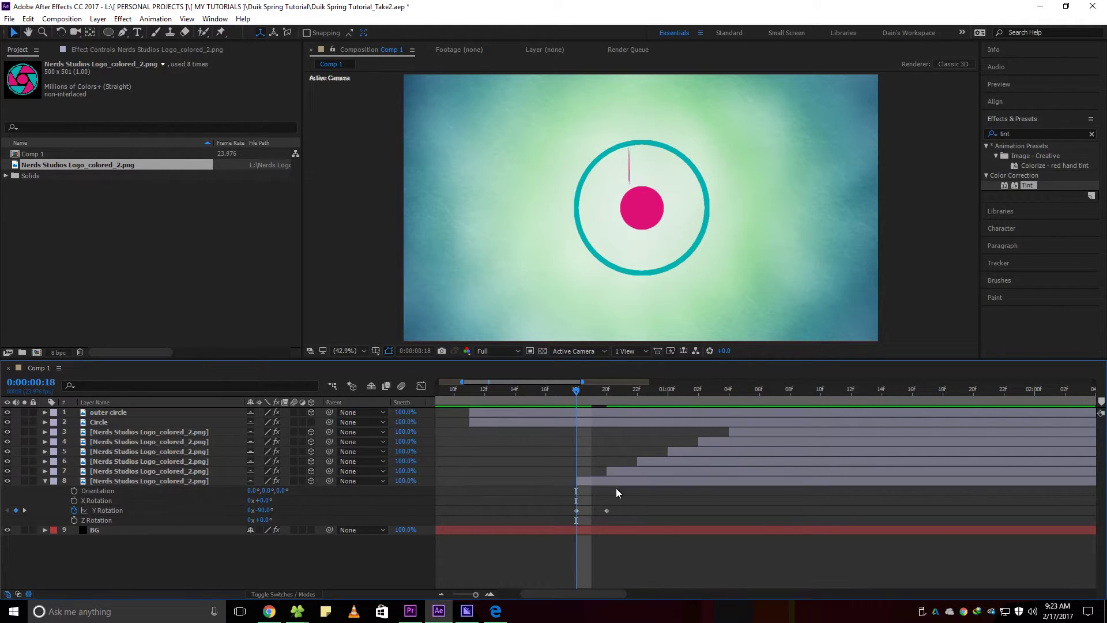
drag(571, 392, 604, 410)
key(ctrl+s)
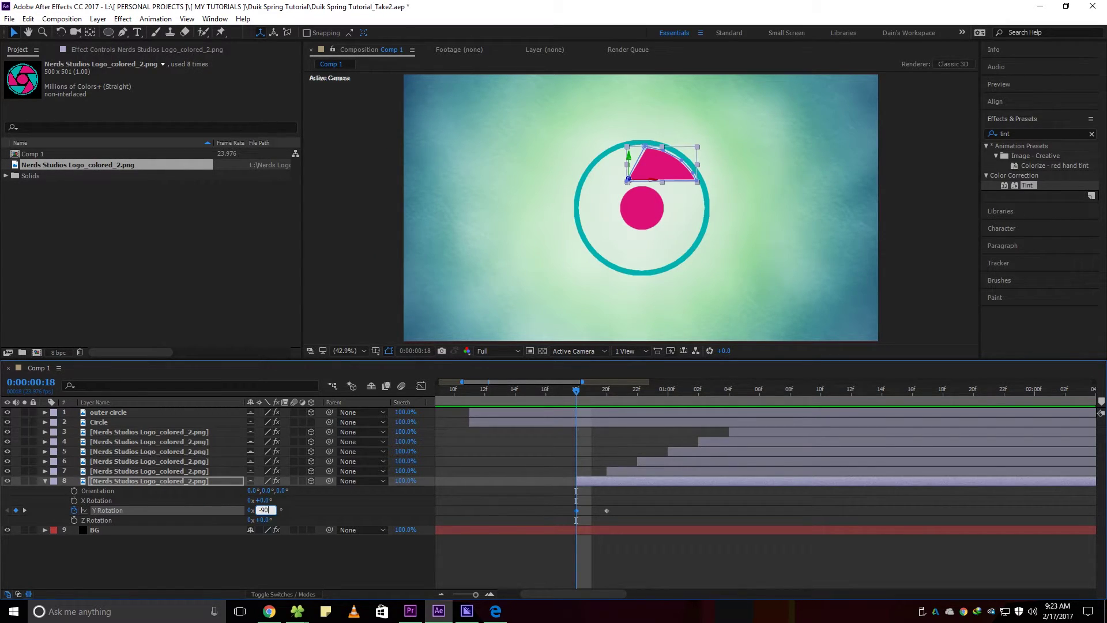
text(-90)
key(Return)
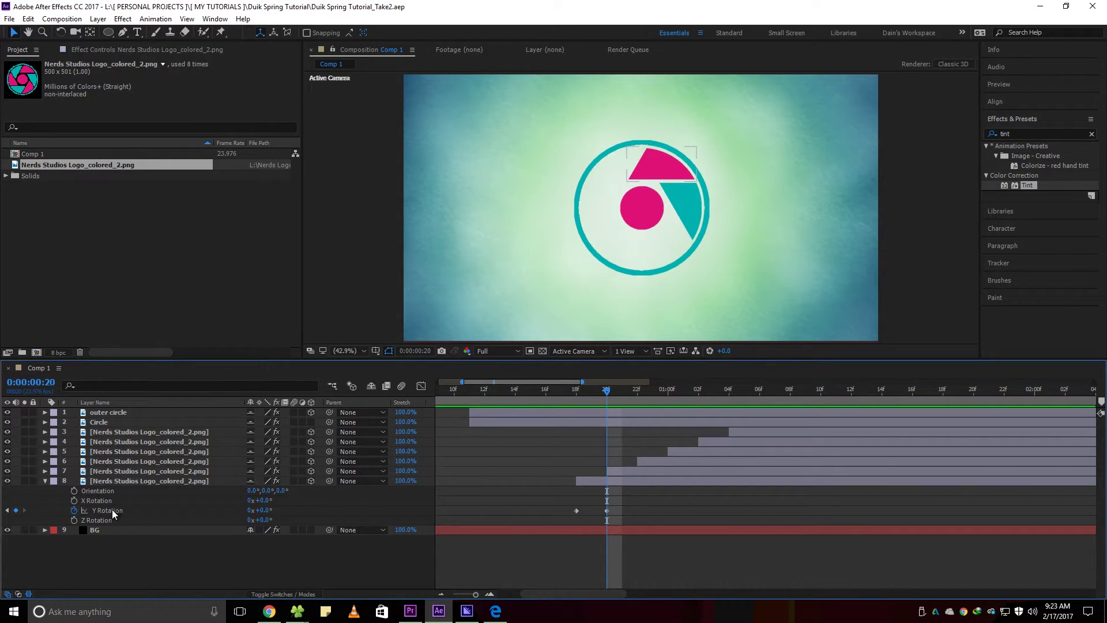
Step: Select layer 8's Y Rotation keyframes and open the Duik script
click(111, 510)
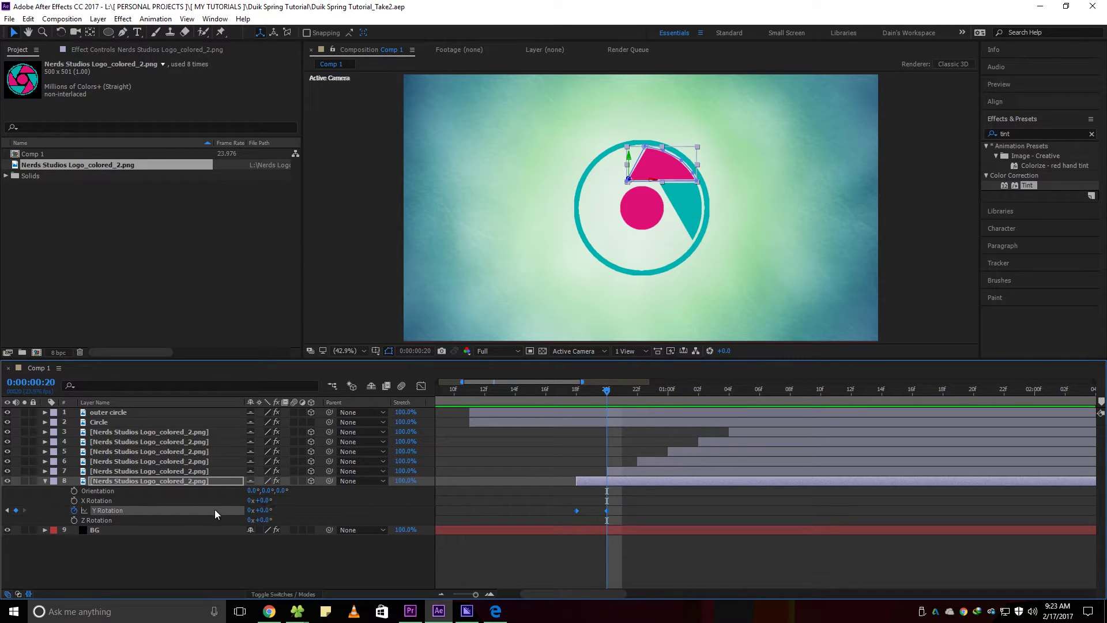
click(214, 19)
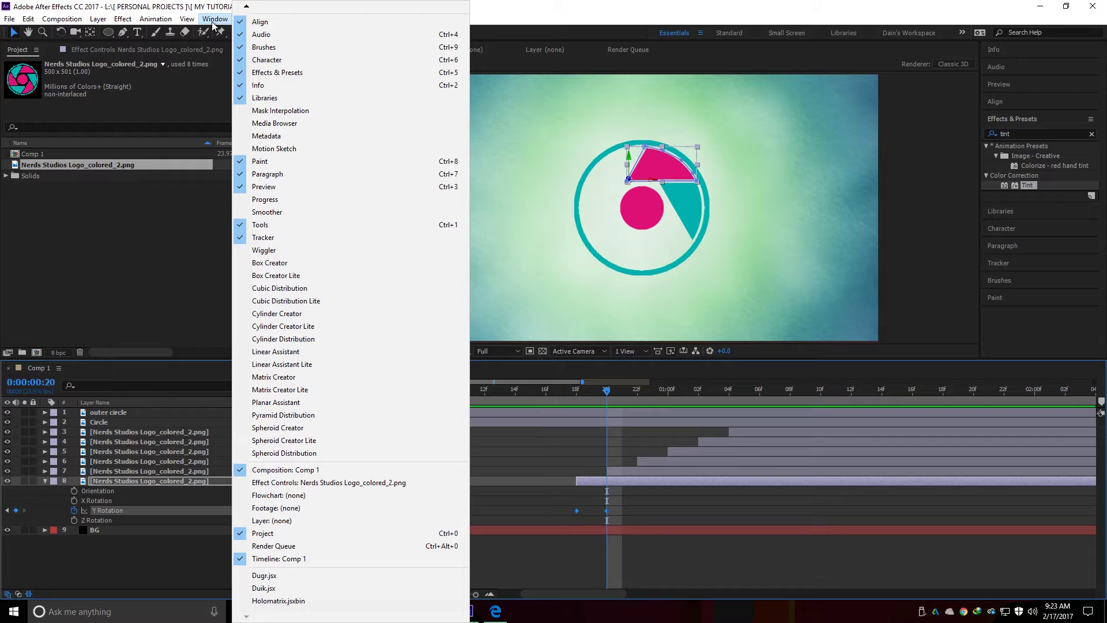
click(261, 589)
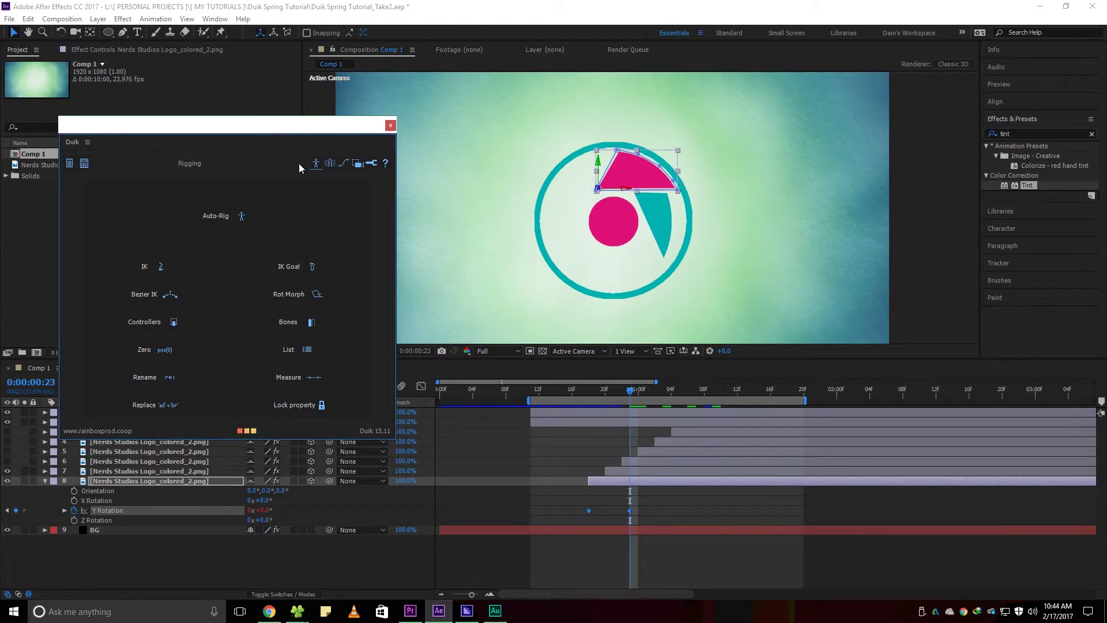
Step: Look through Duik's Automation, Animation, Cameras and Settings sections, ending on Automation
click(330, 164)
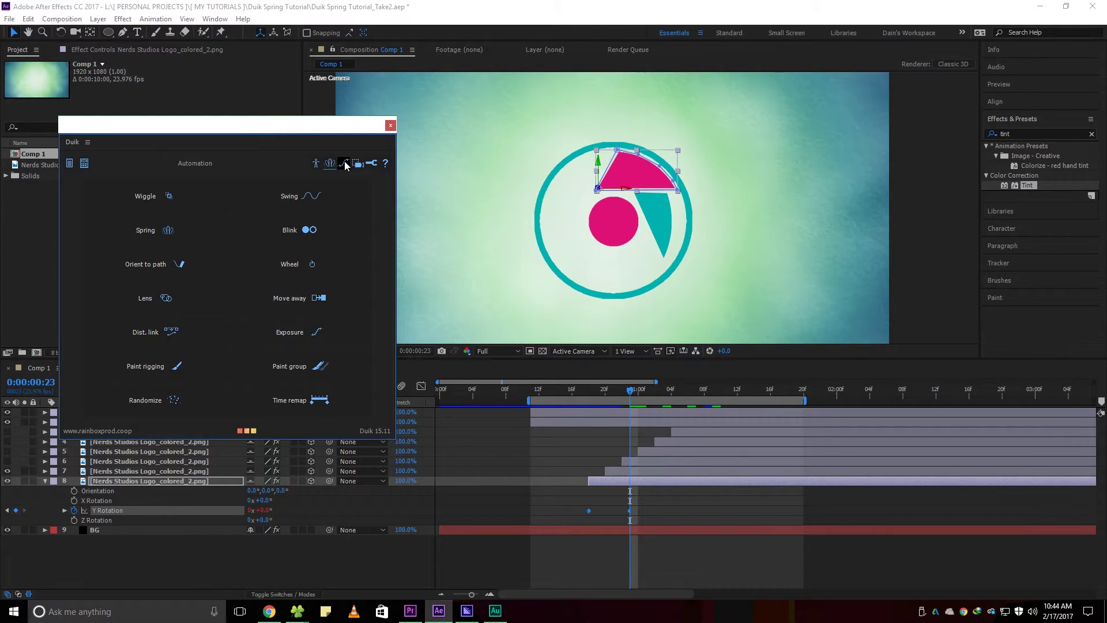
click(344, 164)
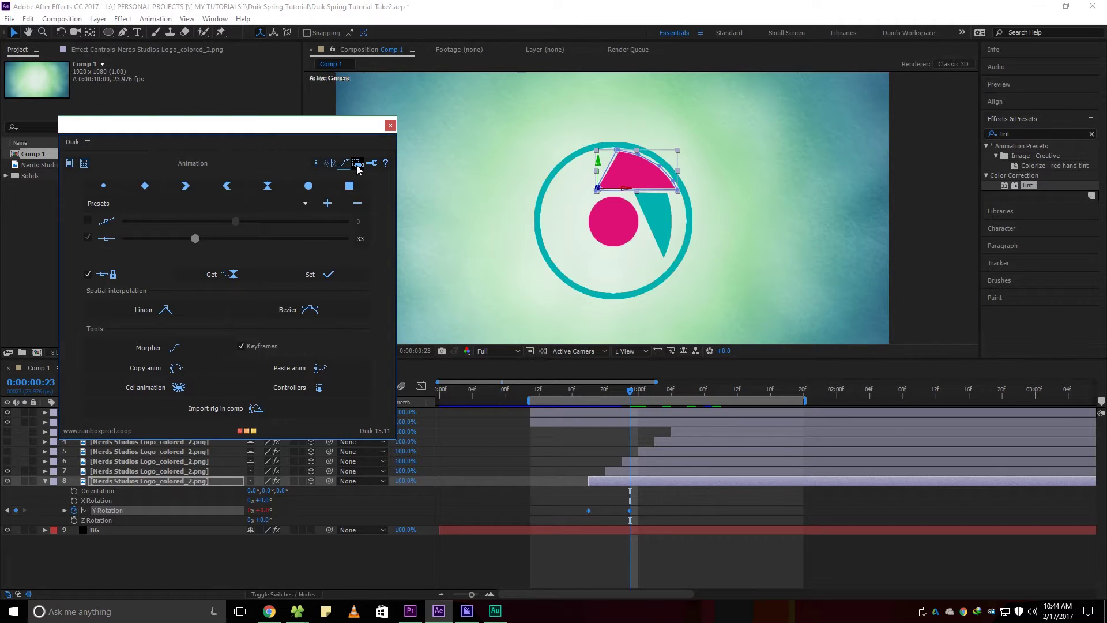
click(357, 165)
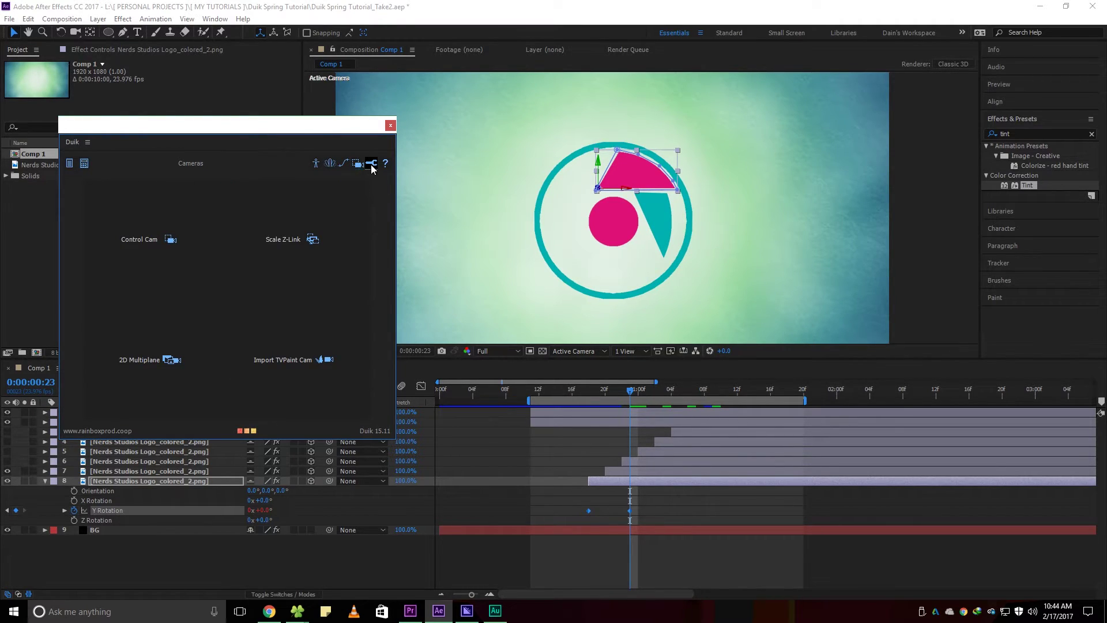
click(372, 166)
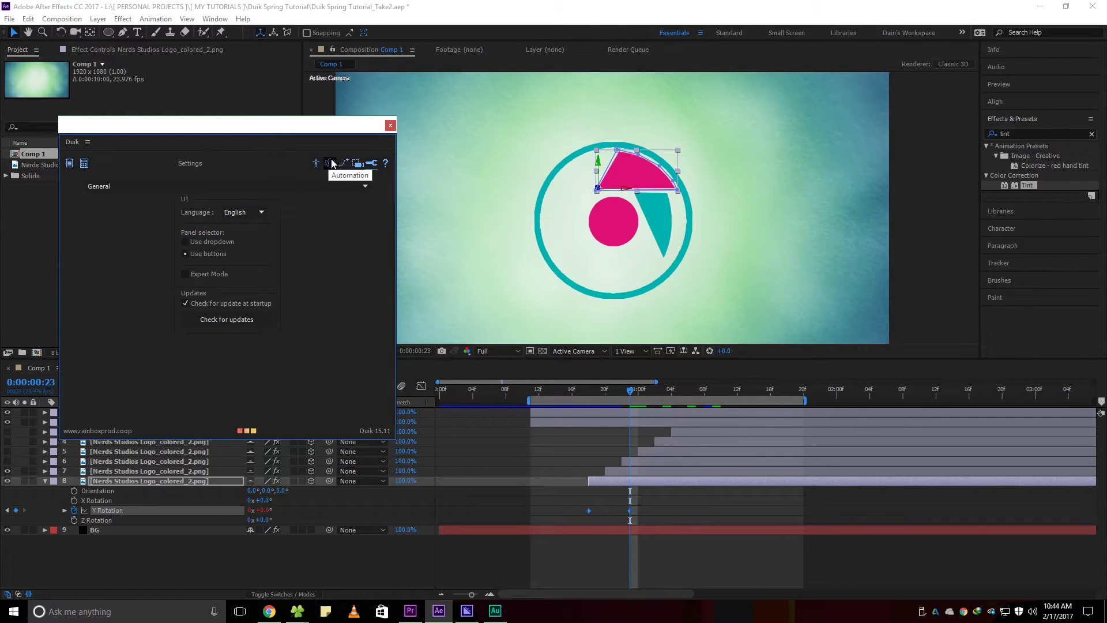
click(331, 165)
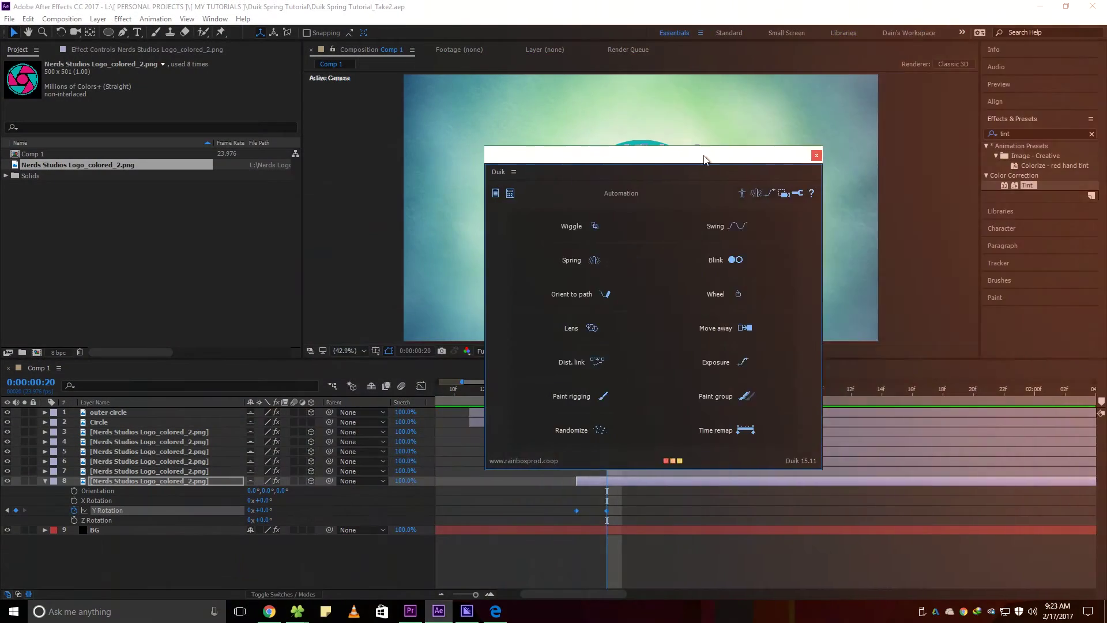
Step: Apply Duik's Spring automation to layer 8's Y Rotation and move the Duik window out of the way
drag(701, 167, 375, 87)
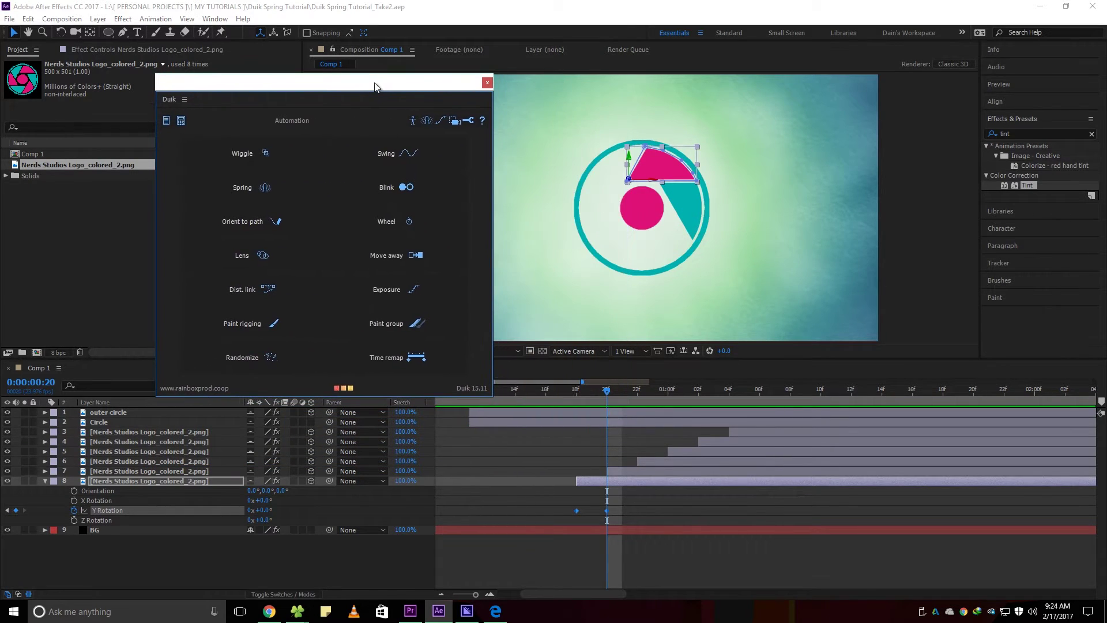
click(287, 187)
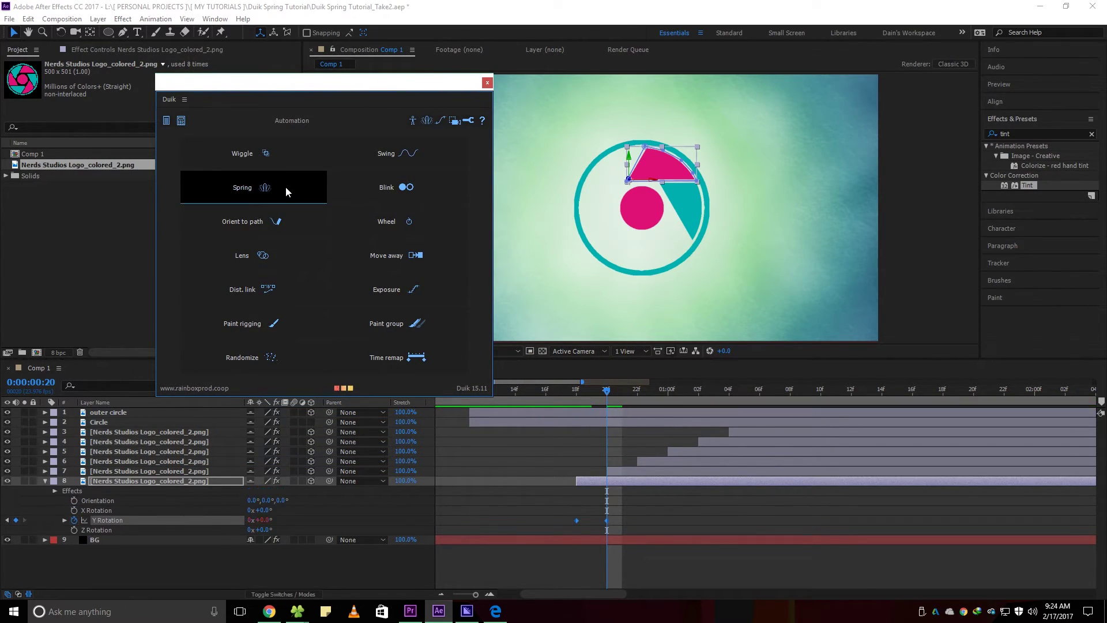
drag(285, 86, 1106, 104)
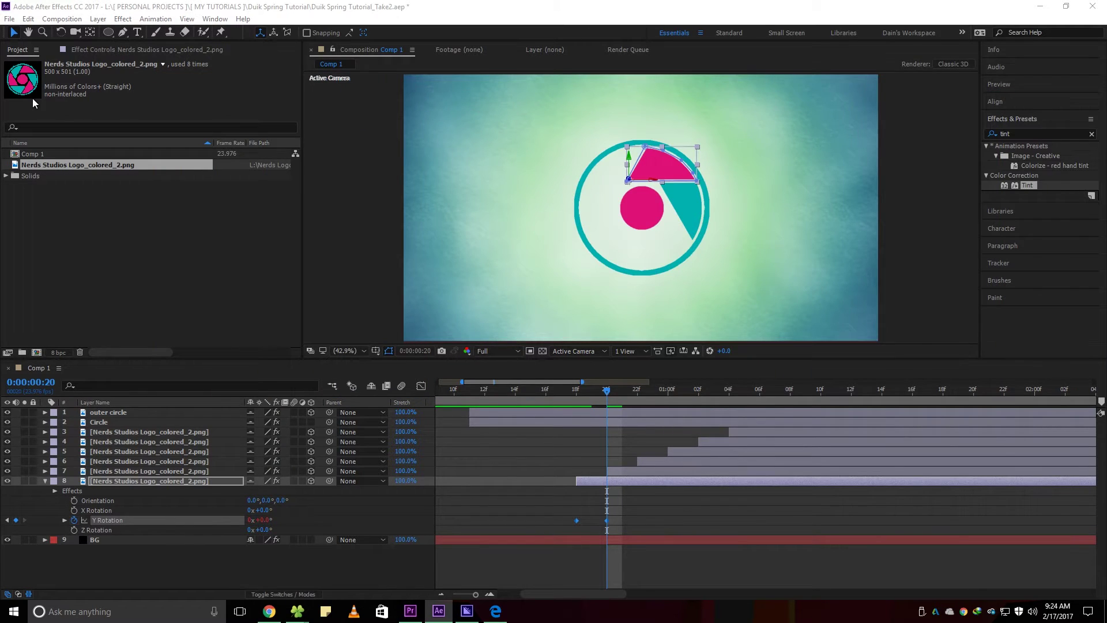
Step: In layer 8's Y Rotation Spring effect, set Elasticity to 3 and Damping to 3, and enable Bounce
click(136, 50)
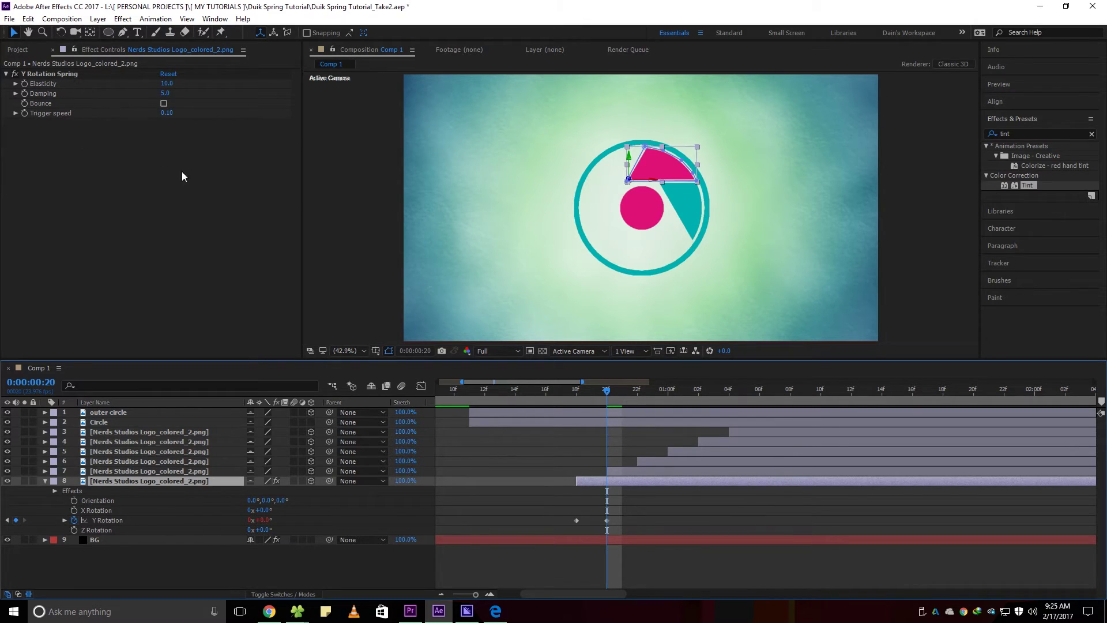
click(167, 84)
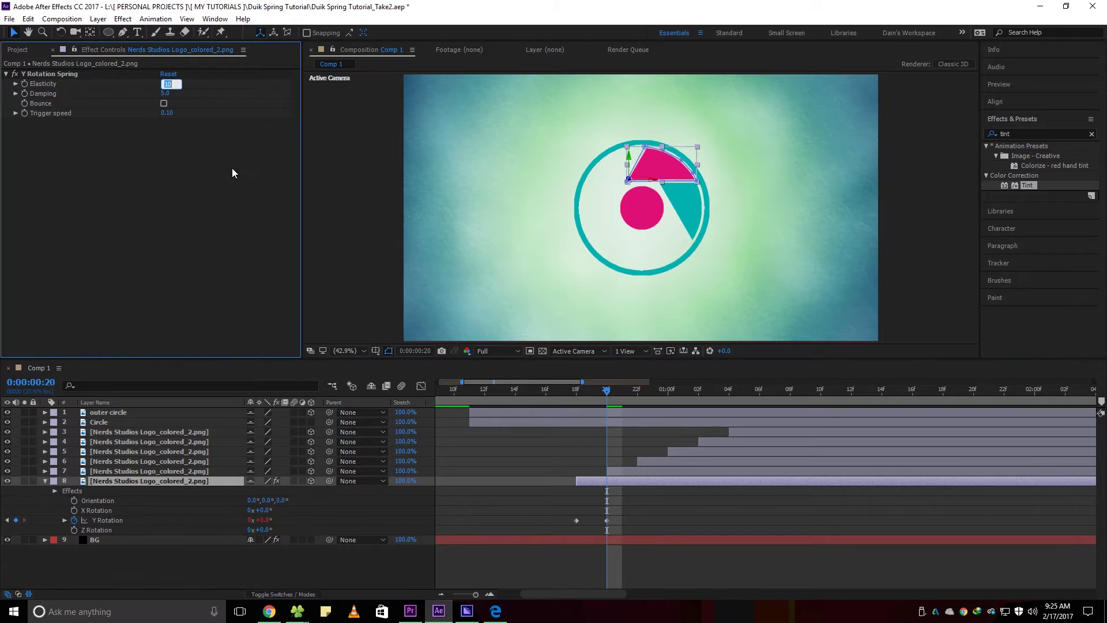
click(166, 93)
text(3)
key(Return)
click(163, 103)
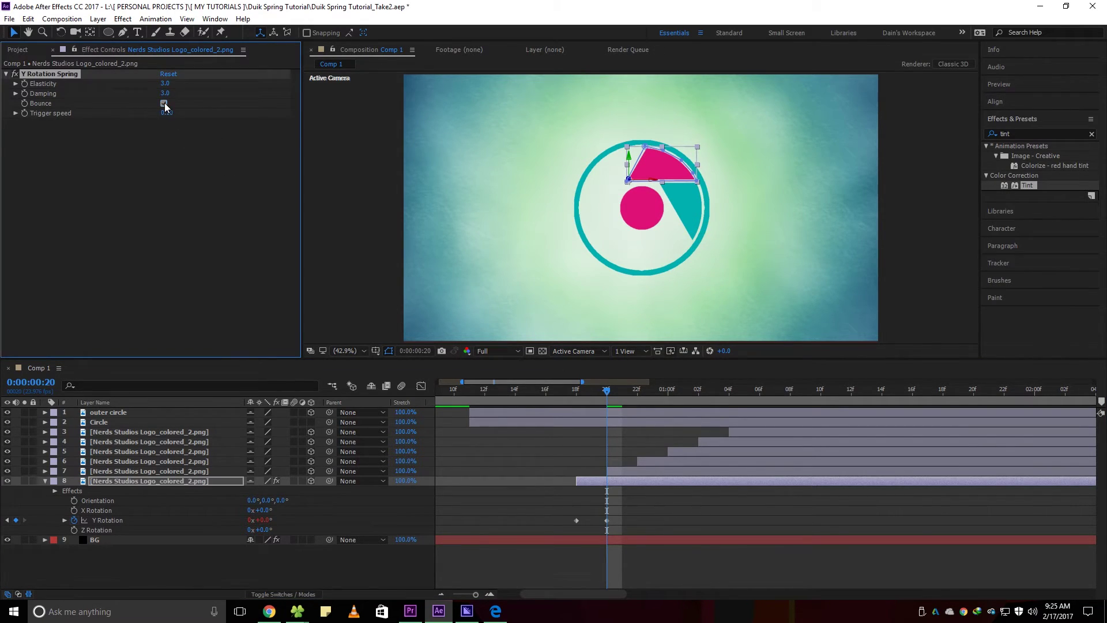
click(221, 210)
Step: Hide layers 1 to 7 and preview the spring motion of the layer 8 blade on its own
drag(601, 392, 567, 392)
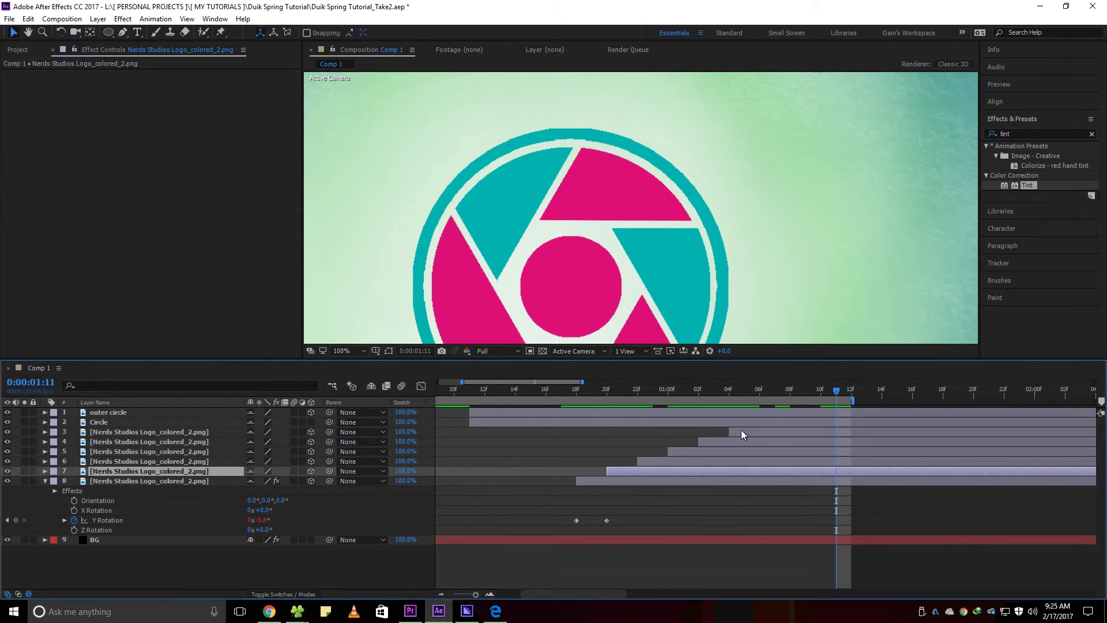
shift+click(740, 412)
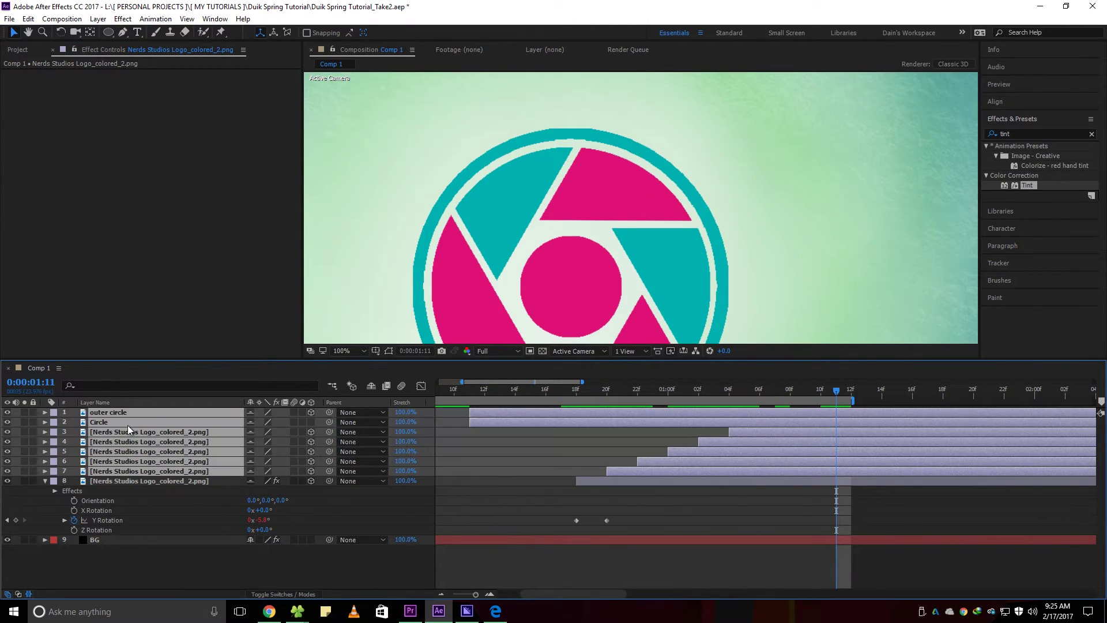
click(7, 412)
click(701, 542)
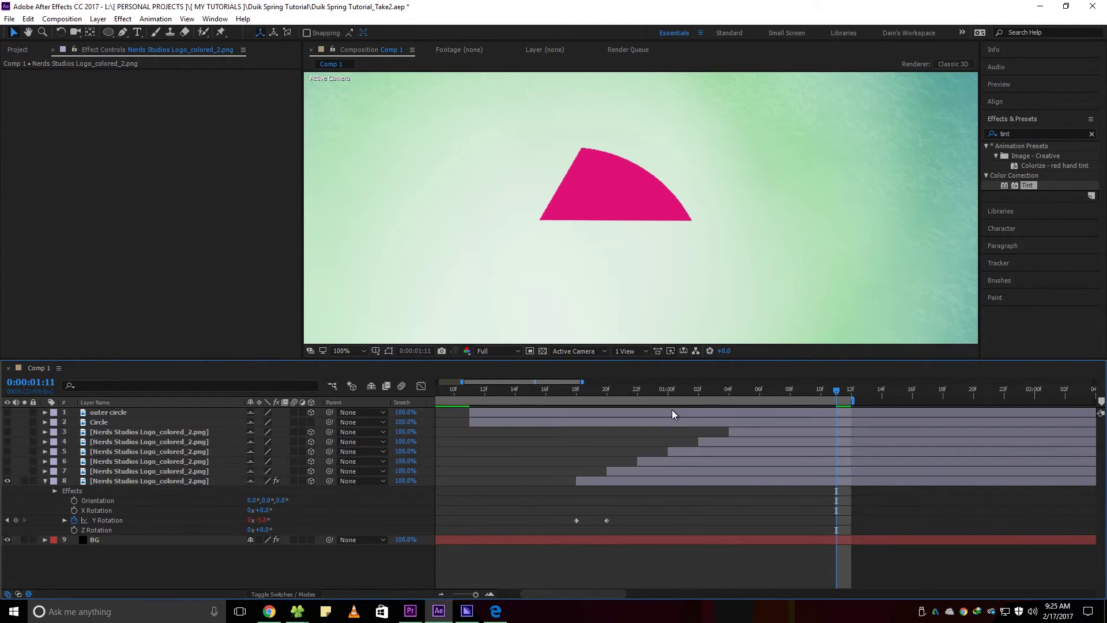
drag(646, 389, 583, 388)
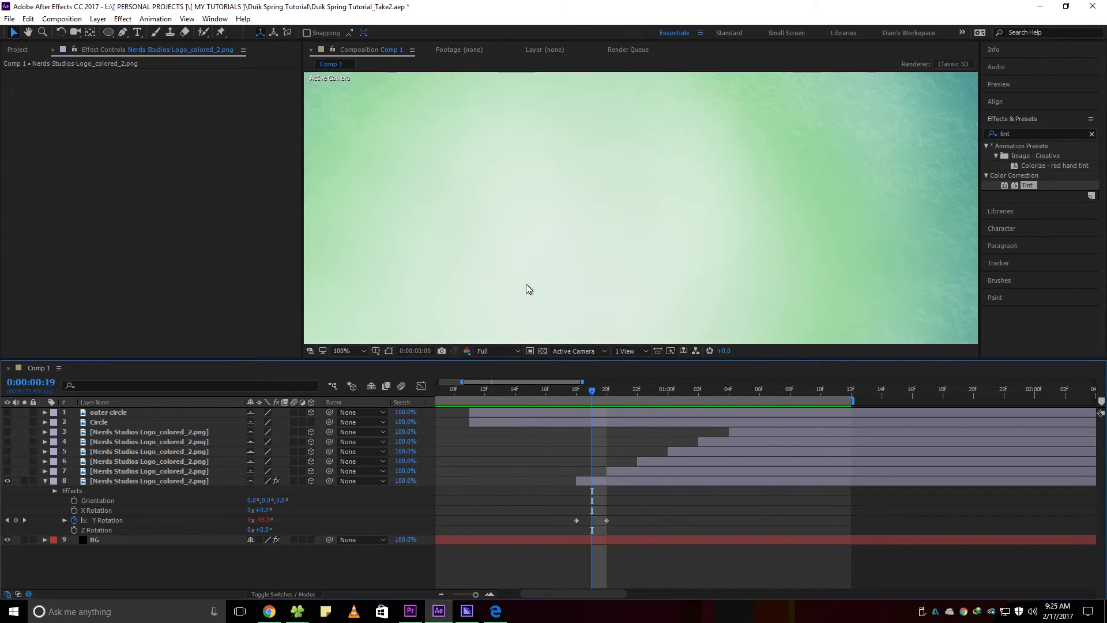
key(space)
Step: Show only layer 8's keyframed properties and add a Y Rotation keyframe to layer 7 at 0:00:00:22
click(149, 481)
key(u)
click(620, 393)
click(650, 391)
click(149, 471)
key(r)
click(74, 500)
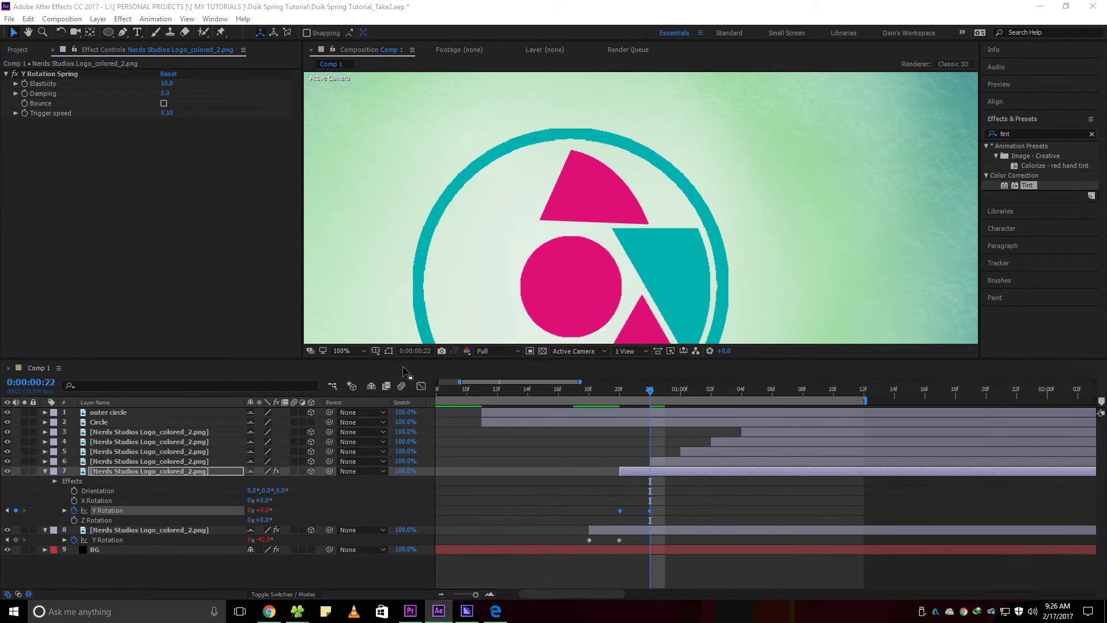
Step: Reveal layer 6's rotation properties and add a Y Rotation keyframe at 0:00:01:00
click(49, 74)
click(680, 391)
click(674, 463)
key(r)
click(74, 491)
Step: Go back two frames to 0:00:00:22 and set layer 6's Y Rotation to 90°
key(Page_Up)
key(Page_Up)
drag(639, 242, 650, 172)
mouse_move(267, 490)
mouse_down()
mouse_move(290, 501)
mouse_move(267, 493)
mouse_up()
click(267, 491)
text(90)
key(Return)
Step: Scrub past layer 6's rotation keyframes to 0:00:01:02 and select its Y Rotation property
drag(650, 394, 693, 395)
drag(639, 242, 589, 196)
drag(692, 396, 713, 411)
click(111, 482)
click(111, 490)
Step: Reveal layer 5's rotation properties and add a Y Rotation keyframe at 0:00:01:02
click(692, 433)
click(693, 452)
key(r)
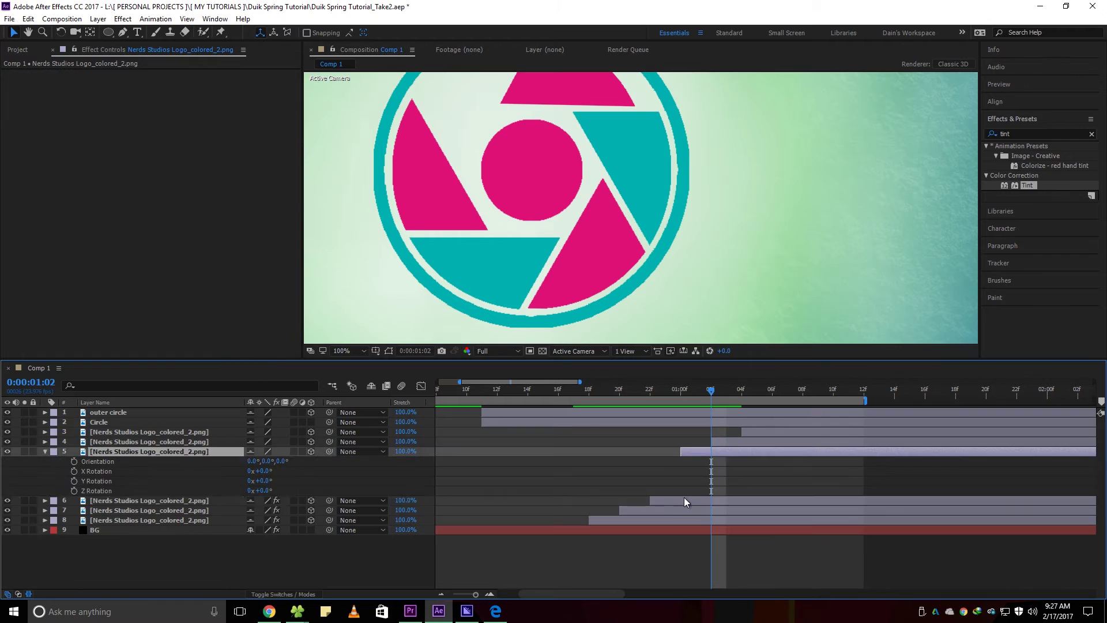
click(73, 481)
Step: Set layer 5's Y Rotation to 90° at 0:00:01:00, return to 0:00:01:02 and select its Y Rotation keyframes
click(682, 392)
click(267, 481)
text(90)
click(712, 393)
drag(201, 469, 167, 493)
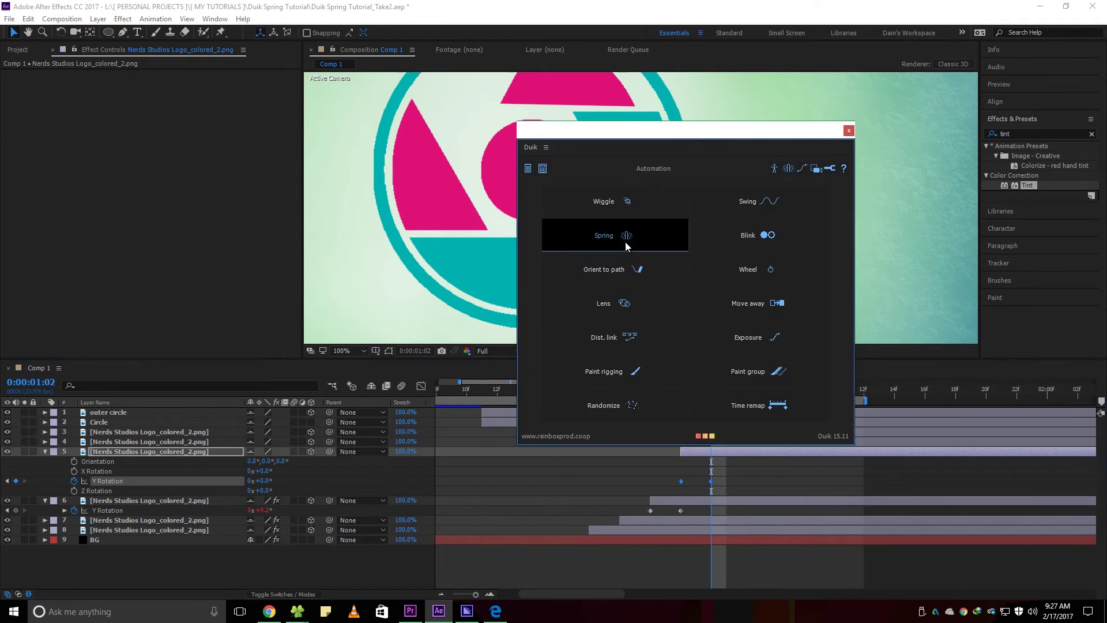
Step: Apply Duik's Spring automation to layer 5's Y Rotation
click(116, 481)
click(628, 240)
Step: Animate layer 4's Y Rotation with keyframes from 90° at 0:00:01:02 to 0° at 0:00:01:04
click(721, 442)
key(r)
click(74, 471)
click(266, 472)
text(90)
drag(537, 192, 630, 229)
scroll(630, 229, down, 1)
click(743, 398)
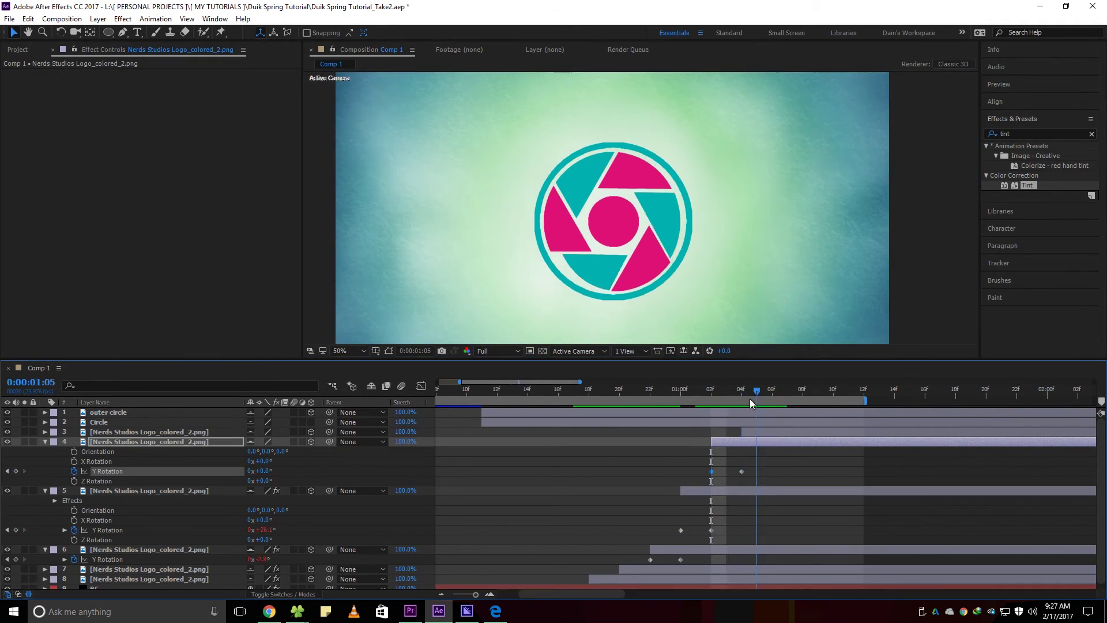
Step: Apply Duik's Spring to layer 4's Y Rotation, enable Bounce, and collapse the open layer properties
click(563, 240)
click(164, 103)
click(92, 442)
key(ctrl+a)
click(45, 442)
click(759, 440)
key(u)
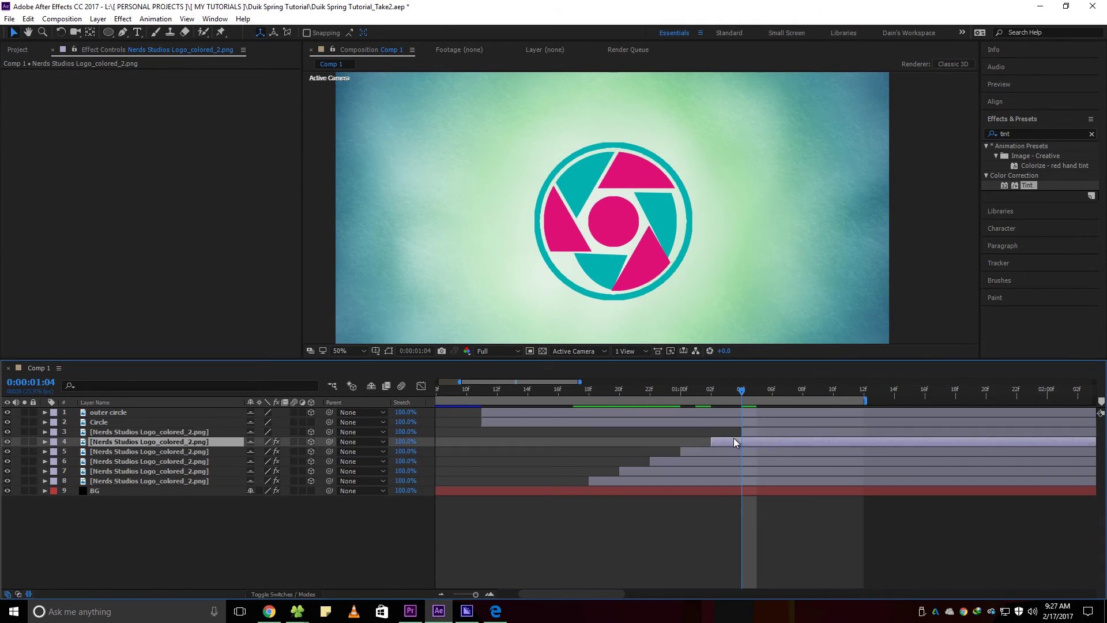
Step: Animate layer 3's Y Rotation with keyframes from 90° at 0:00:01:04 to 0° at 0:00:01:06
click(759, 432)
key(r)
drag(773, 392, 772, 429)
click(74, 462)
click(263, 462)
text(90)
Step: Apply Duik's Spring with Bounce enabled to layer 3's Y Rotation, show its keyframes, and save the project
click(638, 240)
click(164, 104)
key(u)
key(ctrl+s)
Step: Extend the end of the work area to about 0:00:01:20 and preview the animation
drag(867, 395, 988, 399)
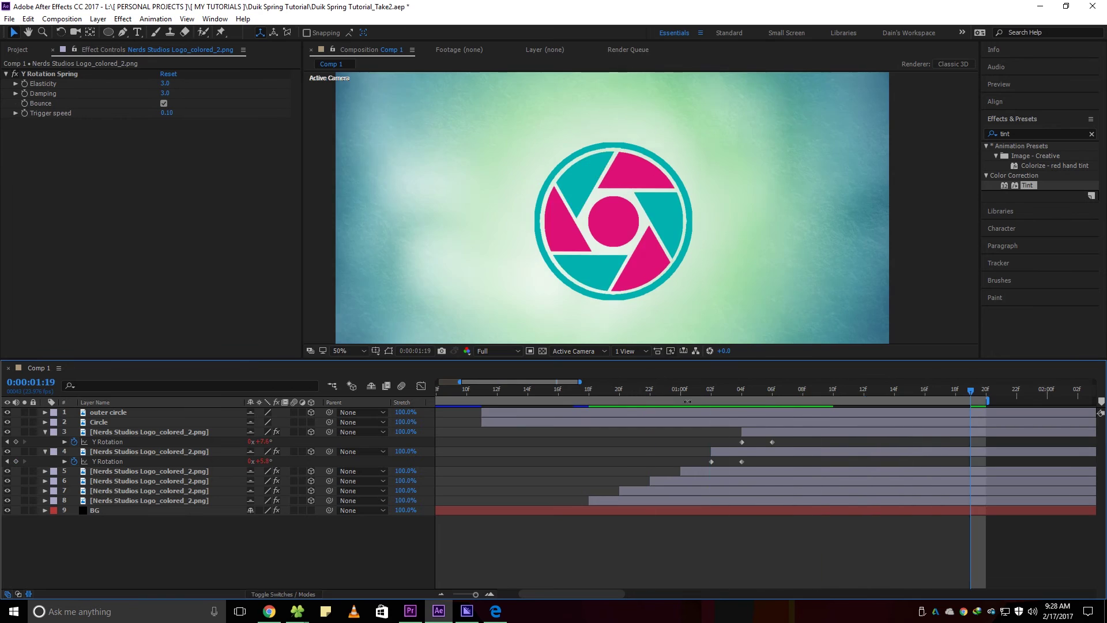
key(space)
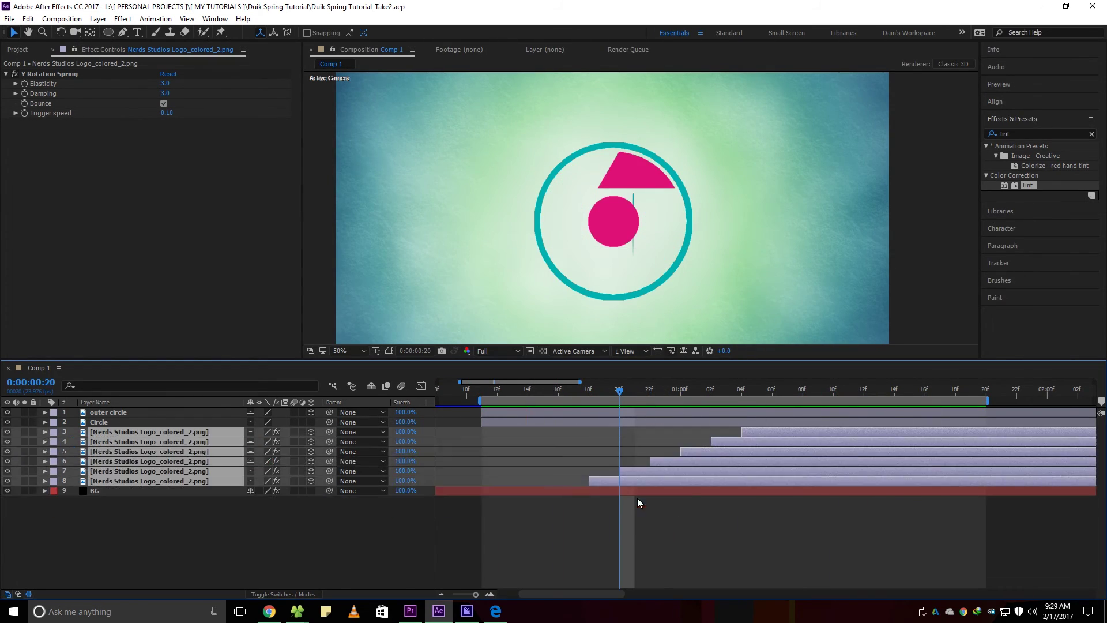
Step: Move the second Y Rotation keyframe of each of layers 8 to 3 three frames later, five frames after its first keyframe
click(589, 394)
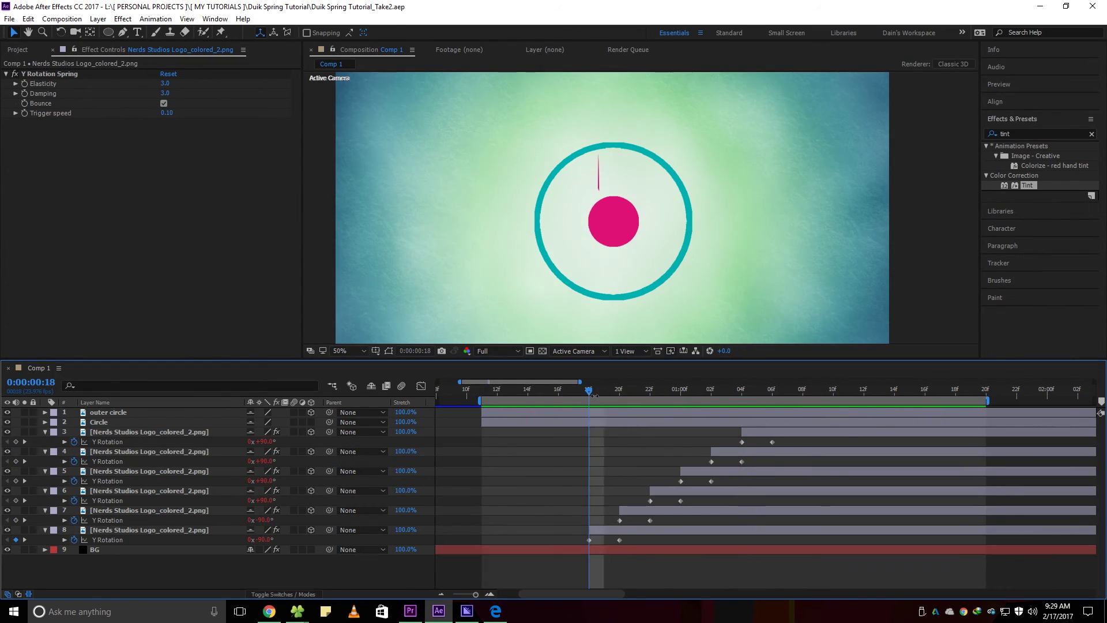
key(Page_Down)
key(Page_Down)
key(Page_Down)
key(Page_Down)
key(Page_Down)
drag(620, 540, 818, 442)
key(Page_Up)
key(Page_Up)
key(Page_Up)
key(Page_Down)
key(Page_Down)
key(Page_Down)
key(Page_Down)
key(Page_Down)
key(Page_Up)
key(Page_Up)
key(Page_Up)
key(Page_Down)
key(Page_Down)
key(Page_Down)
key(Page_Down)
key(Page_Down)
Step: Preview the retimed blade animation from 0:00:00:14
click(527, 392)
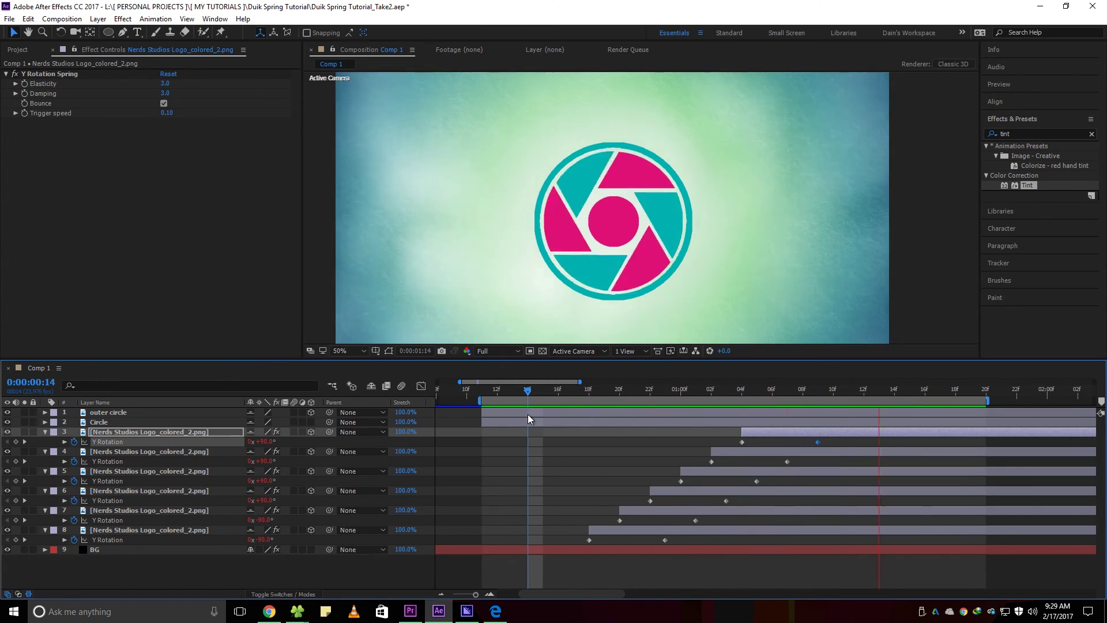
key(space)
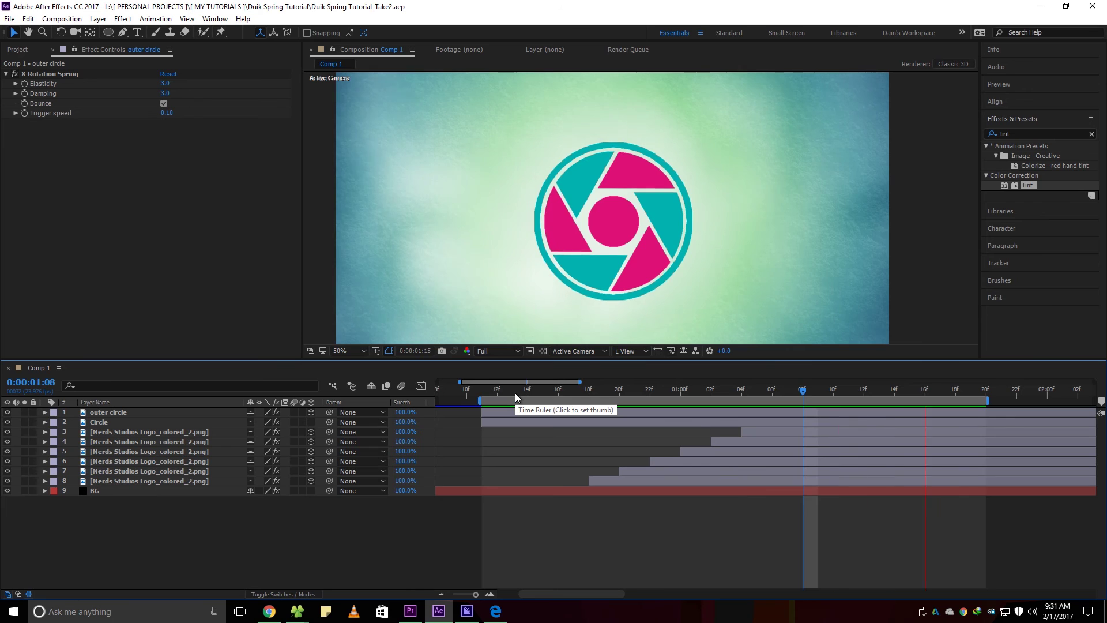